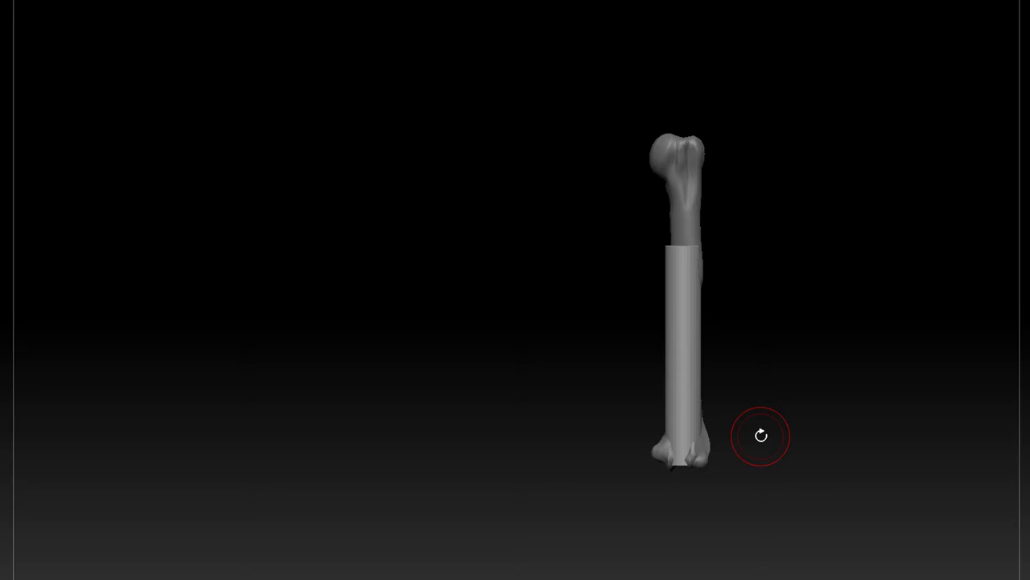
Move the cylinder down along its length until its upper end sits just below the humerus's elbow end.
{"action": "left_click_drag", "start_coordinate": [799, 385], "coordinate": [799, 321], "text": "alt"}
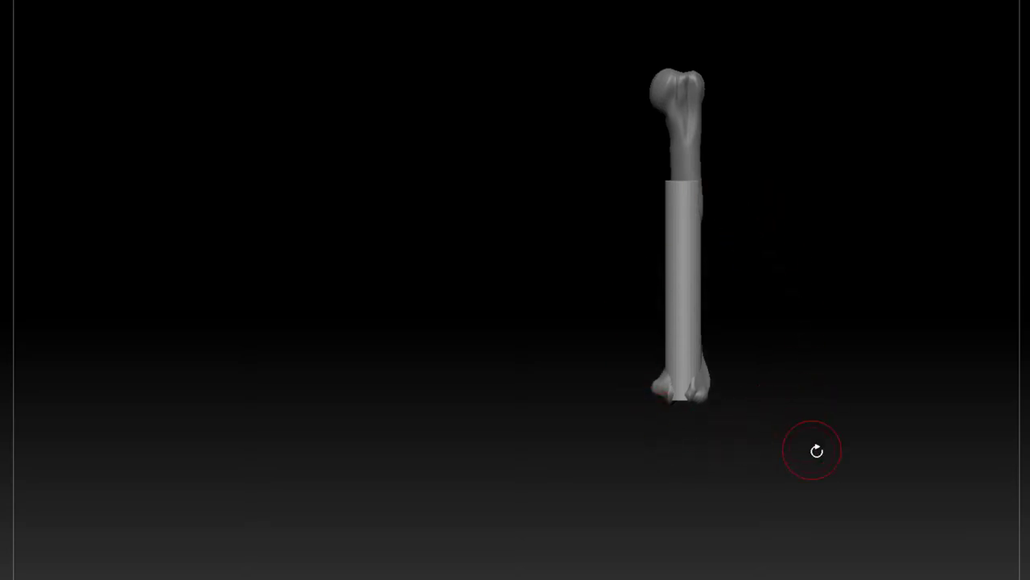
{"action": "left_click_drag", "start_coordinate": [816, 451], "coordinate": [807, 430], "text": "alt"}
{"action": "left_click_drag", "start_coordinate": [680, 338], "coordinate": [707, 579]}
{"action": "left_click_drag", "start_coordinate": [814, 496], "coordinate": [789, 434], "text": "alt"}
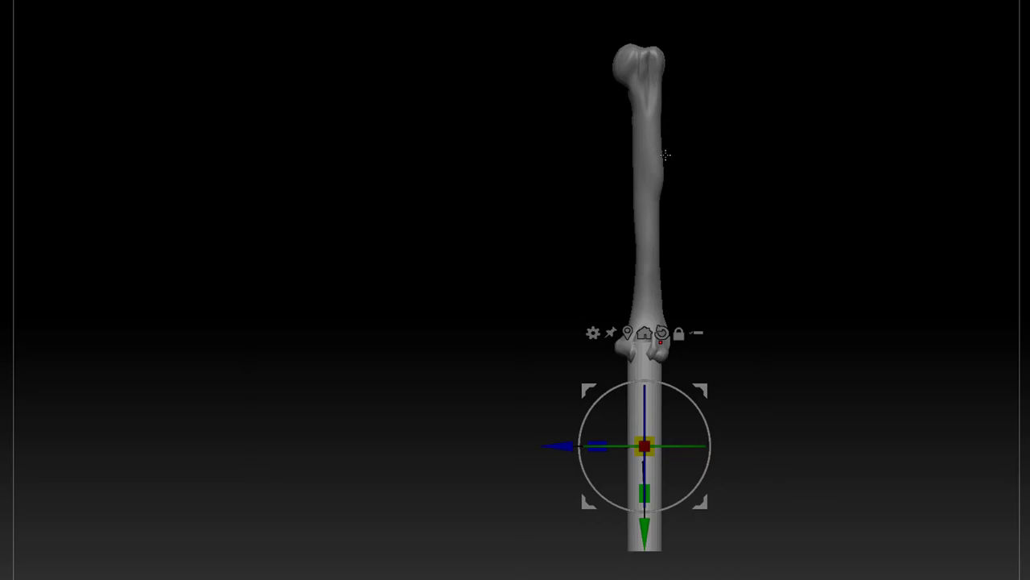
{"action": "left_click_drag", "start_coordinate": [642, 533], "coordinate": [637, 552]}
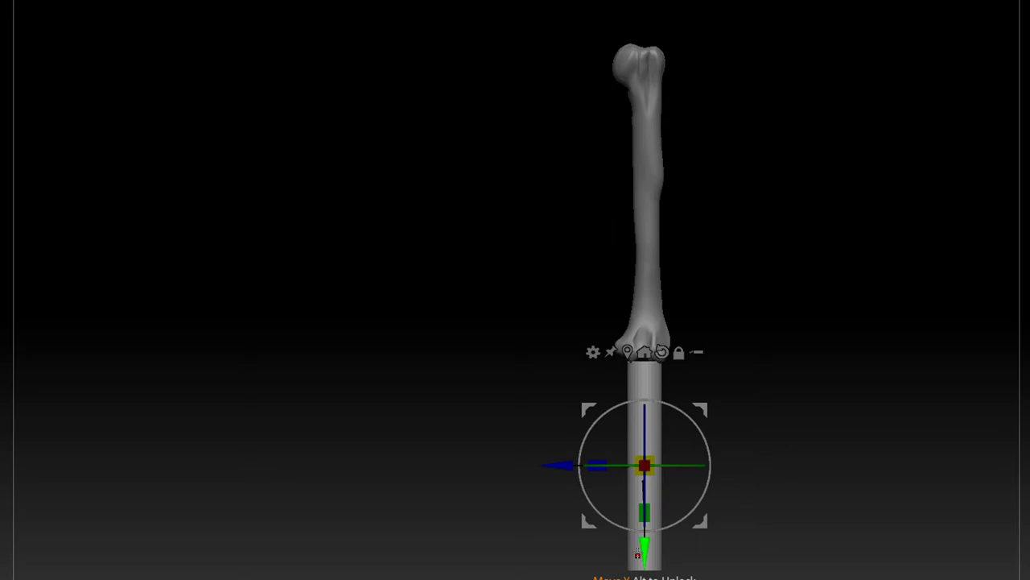
Measure the humerus from its upper end down to the elbow with a transpose line, and reselect the cylinder.
{"action": "key", "text": "y"}
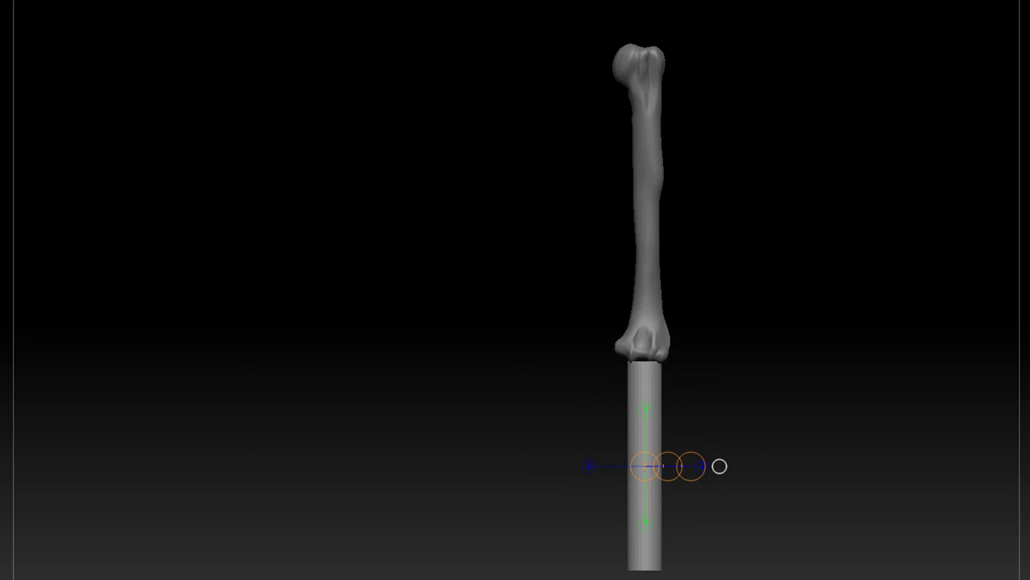
{"action": "left_click", "coordinate": [649, 58], "text": "alt"}
{"action": "left_click_drag", "start_coordinate": [649, 54], "coordinate": [649, 342]}
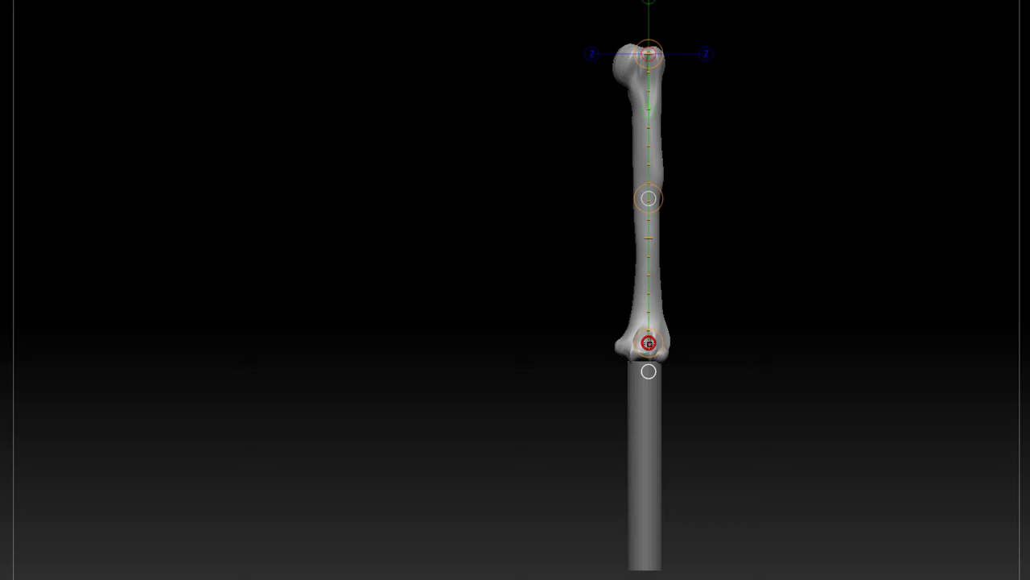
{"action": "left_click_drag", "start_coordinate": [742, 402], "coordinate": [750, 352], "text": "alt"}
{"action": "left_click", "coordinate": [660, 430], "text": "alt"}
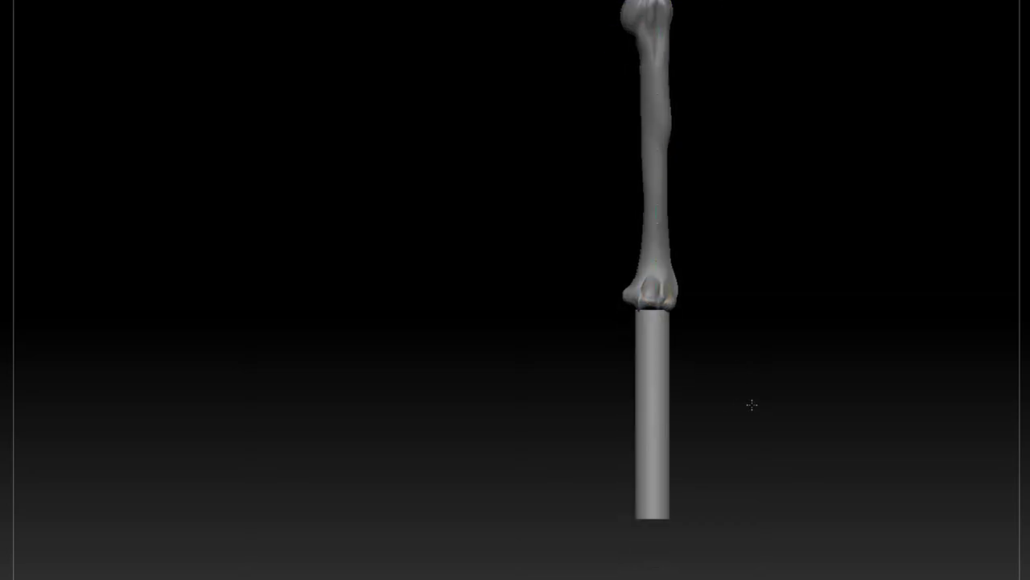
Move the cylinder up slightly so its upper end overlaps the elbow end of the humerus.
{"action": "left_click_drag", "start_coordinate": [753, 405], "coordinate": [785, 365], "text": "alt"}
{"action": "scroll", "coordinate": [781, 371], "scroll_direction": "up", "scroll_amount": 1}
{"action": "key", "text": "w"}
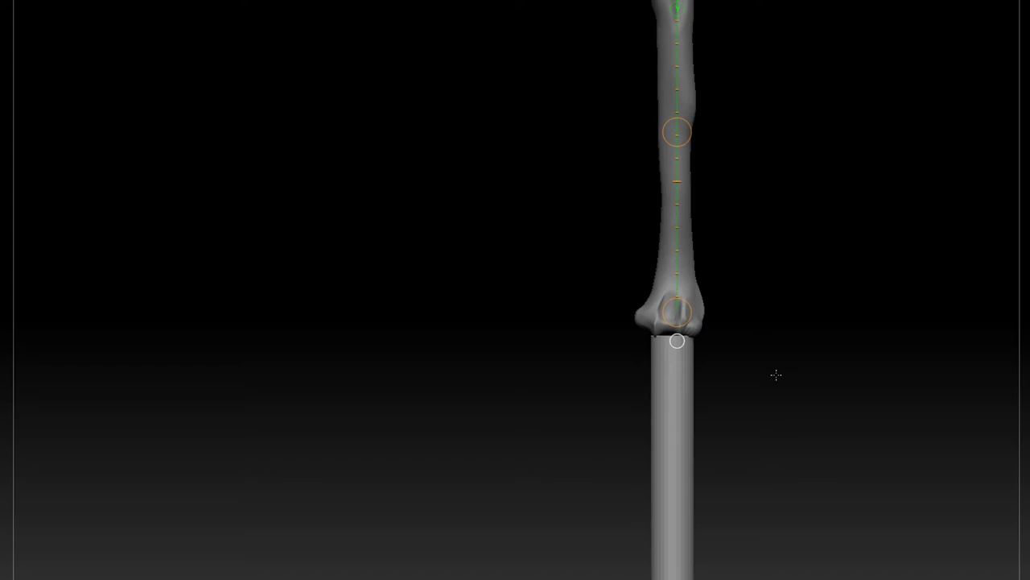
{"action": "left_click_drag", "start_coordinate": [776, 375], "coordinate": [853, 368]}
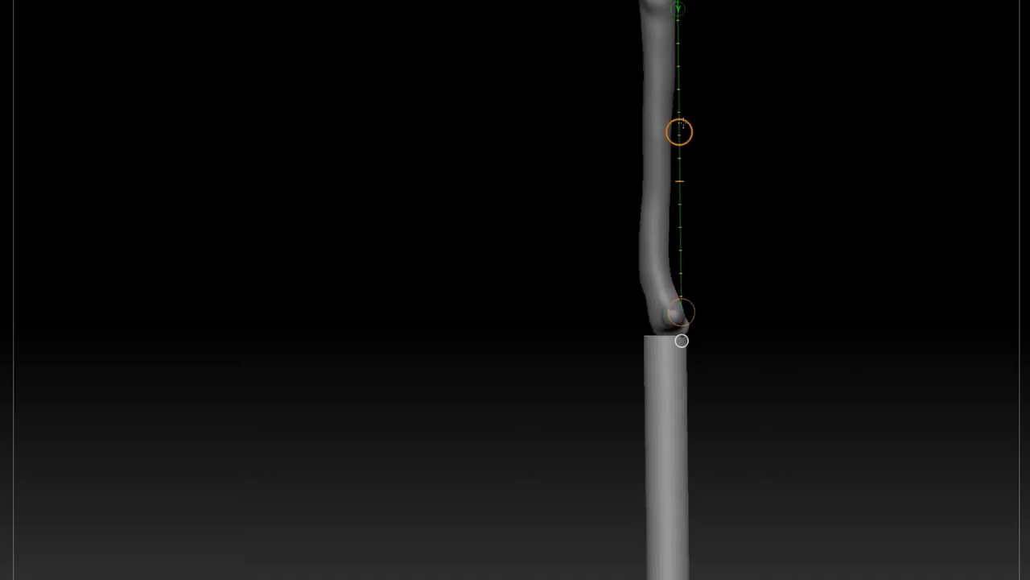
{"action": "left_click_drag", "start_coordinate": [678, 132], "coordinate": [675, 98]}
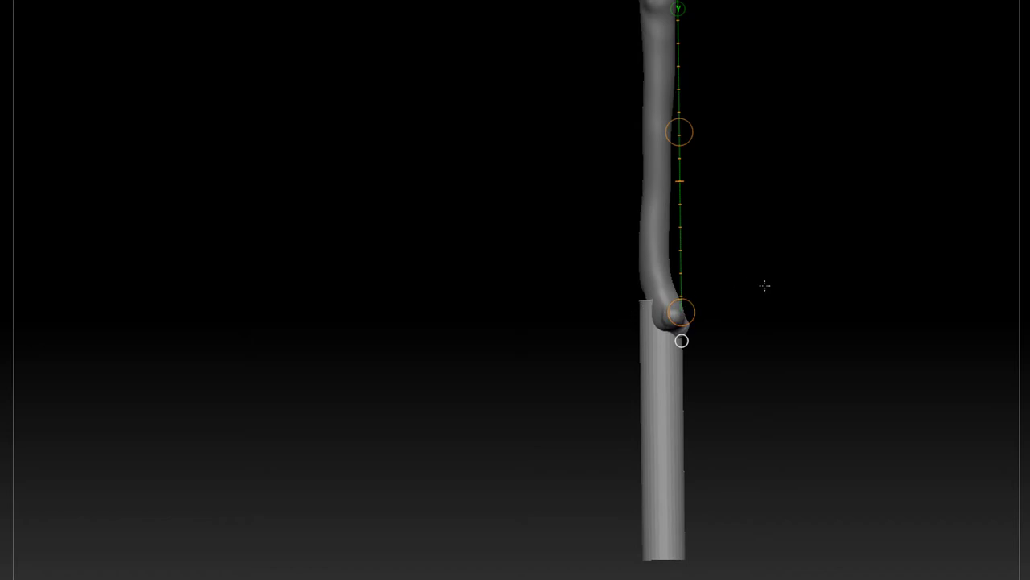
Undo the latest trial changes to the cylinder.
{"action": "key", "text": "ctrl+z"}
{"action": "key", "text": "ctrl+z"}
{"action": "key", "text": "ctrl+z"}
{"action": "key", "text": "ctrl+z"}
{"action": "key", "text": "ctrl+z"}
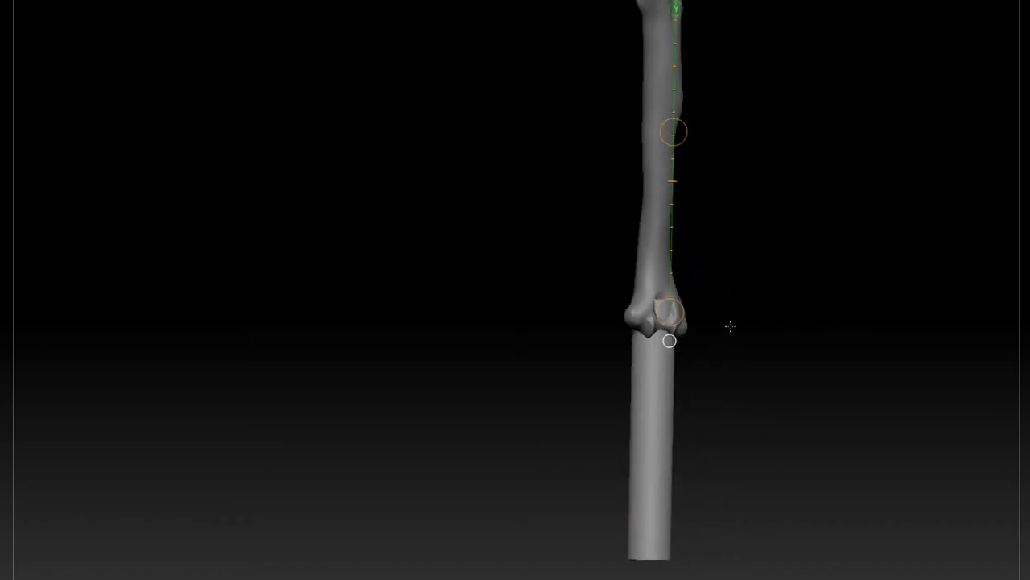
{"action": "key", "text": "ctrl+z"}
{"action": "key", "text": "ctrl+z"}
{"action": "key", "text": "ctrl+z"}
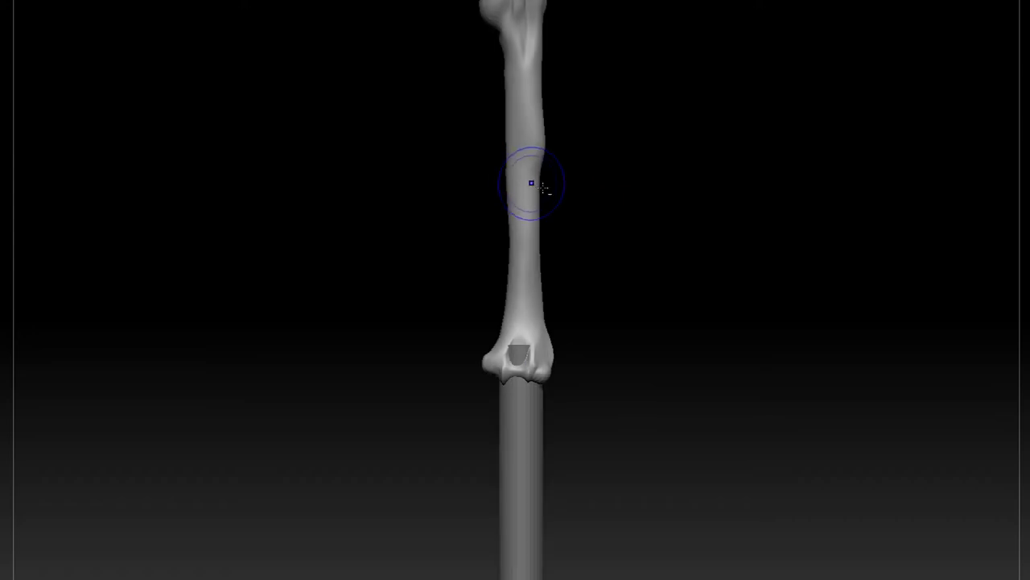
Mask the humerus shaft and the cylinder in turn, clearing each mask.
{"action": "key", "text": "f"}
{"action": "left_click_drag", "start_coordinate": [588, 63], "coordinate": [493, 322], "text": "ctrl"}
{"action": "left_click_drag", "start_coordinate": [566, 386], "coordinate": [577, 400], "text": "ctrl"}
{"action": "left_click", "coordinate": [527, 431], "text": "alt"}
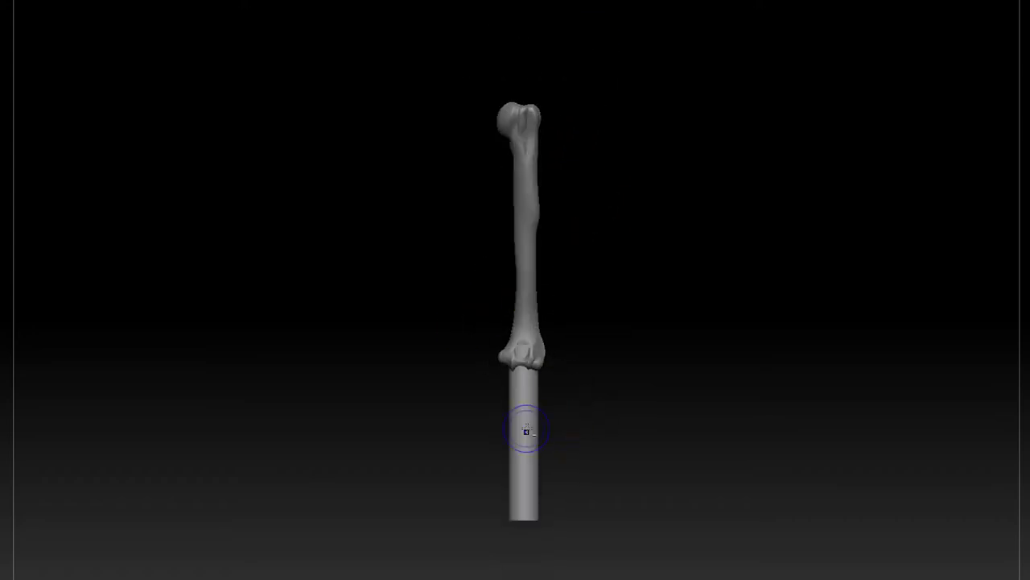
{"action": "left_click_drag", "start_coordinate": [589, 318], "coordinate": [492, 530], "text": "ctrl"}
{"action": "left_click_drag", "start_coordinate": [608, 433], "coordinate": [608, 531], "text": "ctrl"}
{"action": "left_click_drag", "start_coordinate": [432, 352], "coordinate": [719, 367], "text": "ctrl"}
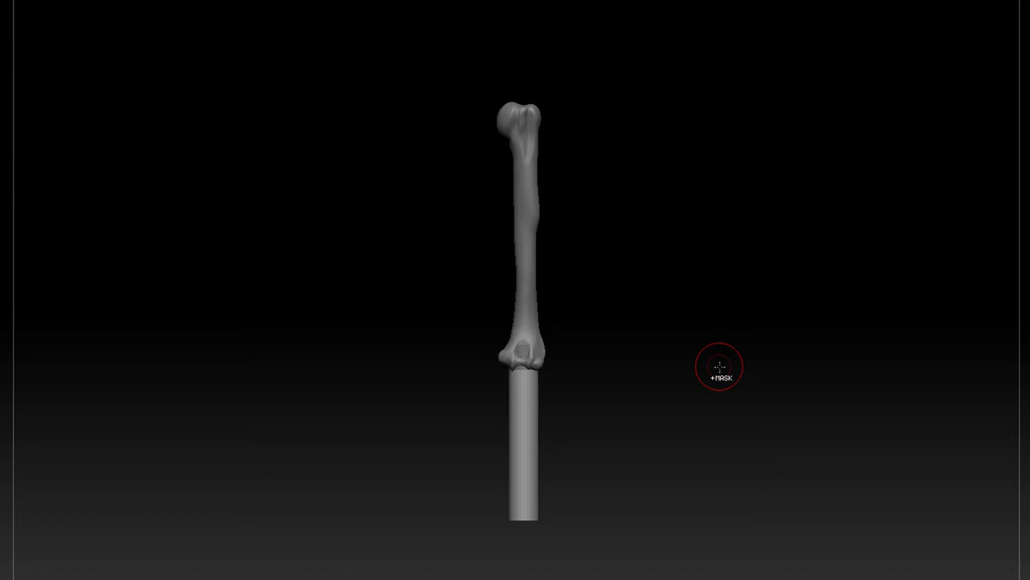
Try to rotate the cylinder outward about the elbow, and undo the rotation.
{"action": "left_click_drag", "start_coordinate": [686, 428], "coordinate": [716, 326], "text": "alt"}
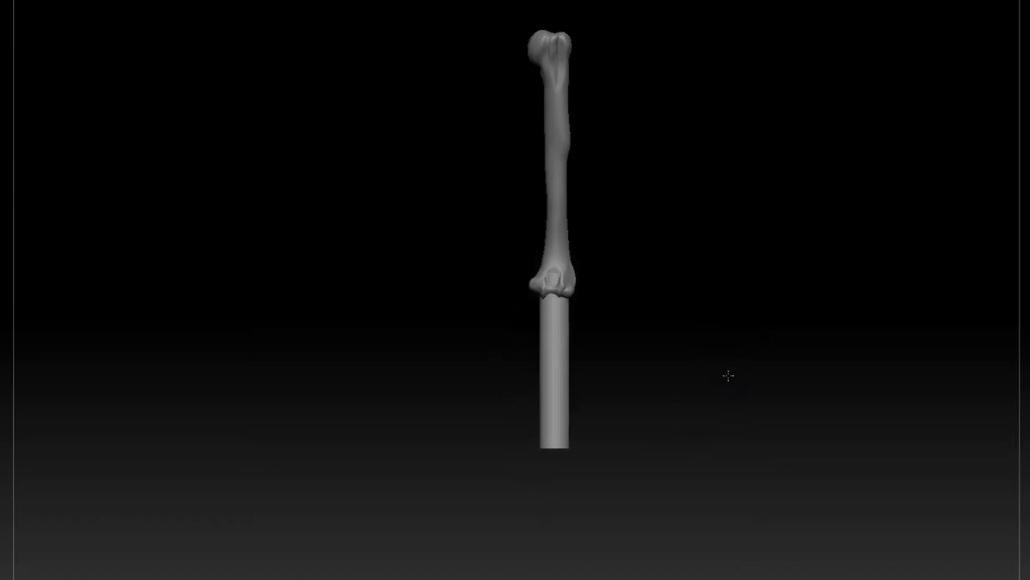
{"action": "left_click_drag", "start_coordinate": [727, 375], "coordinate": [729, 391], "text": "alt"}
{"action": "key", "text": "w"}
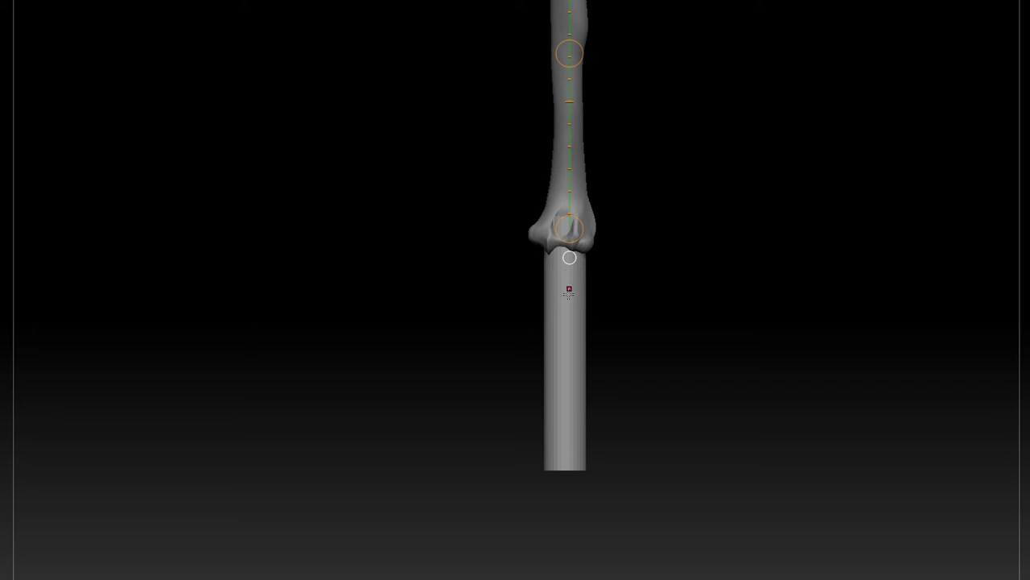
{"action": "mouse_move", "coordinate": [554, 219]}
{"action": "left_mouse_down"}
{"action": "mouse_move", "coordinate": [552, 479]}
{"action": "mouse_move", "coordinate": [648, 463]}
{"action": "mouse_move", "coordinate": [663, 333]}
{"action": "left_mouse_up"}
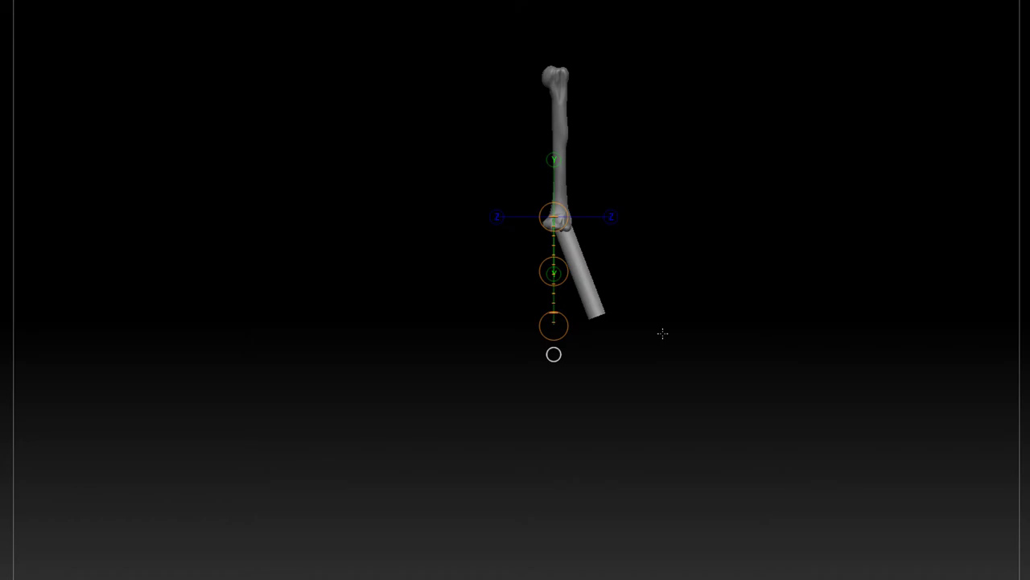
{"action": "key", "text": "ctrl+z"}
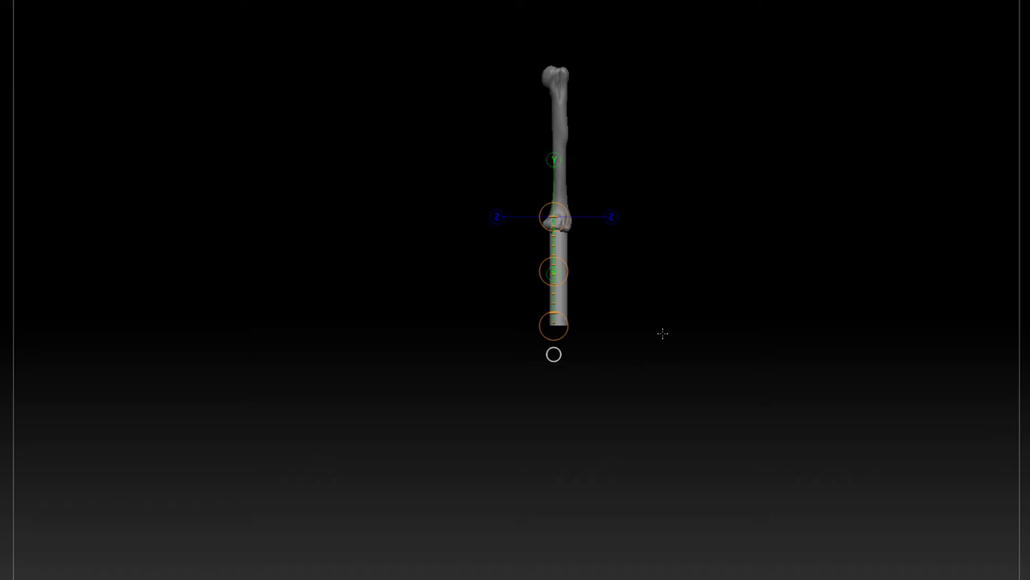
Rotate the cylinder outward about the elbow in the front view so it angles away from the humerus.
{"action": "left_click_drag", "start_coordinate": [701, 324], "coordinate": [697, 383], "text": "alt"}
{"action": "left_click_drag", "start_coordinate": [554, 406], "coordinate": [598, 415]}
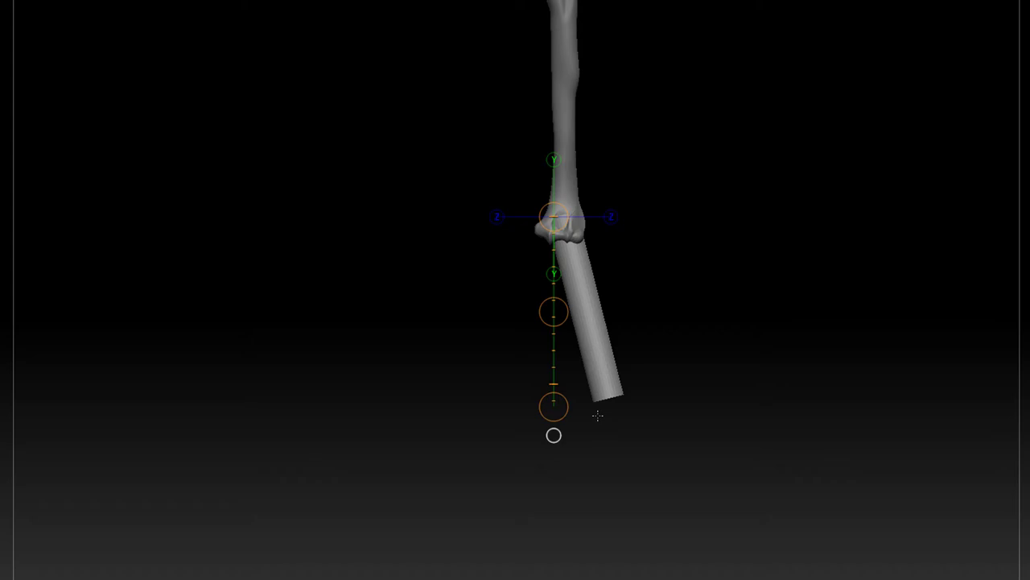
{"action": "key", "text": "q"}
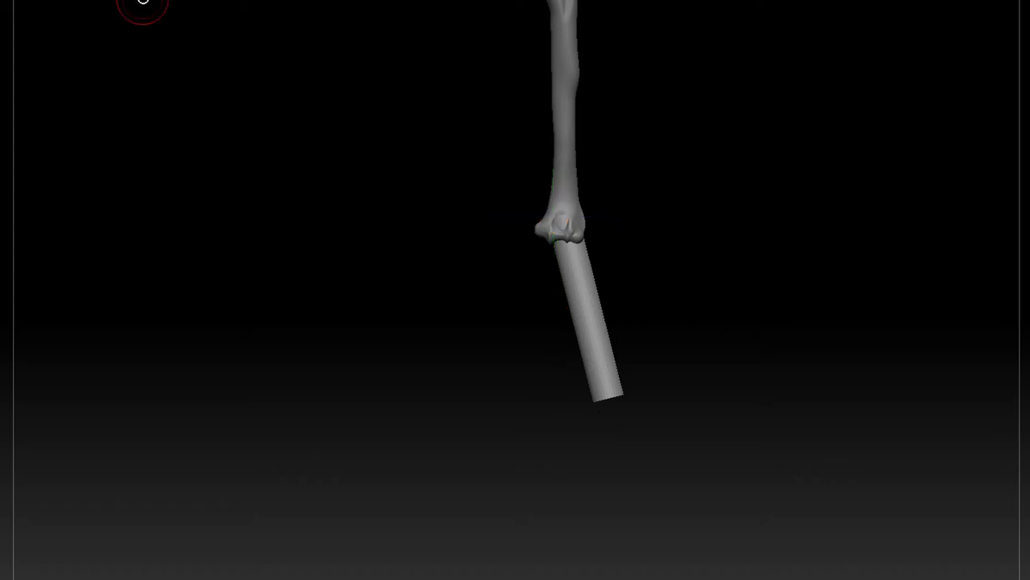
Tilt the cylinder about the elbow in the side view so the forearm is slightly bent.
{"action": "left_click_drag", "start_coordinate": [612, 155], "coordinate": [534, 278], "text": "ctrl"}
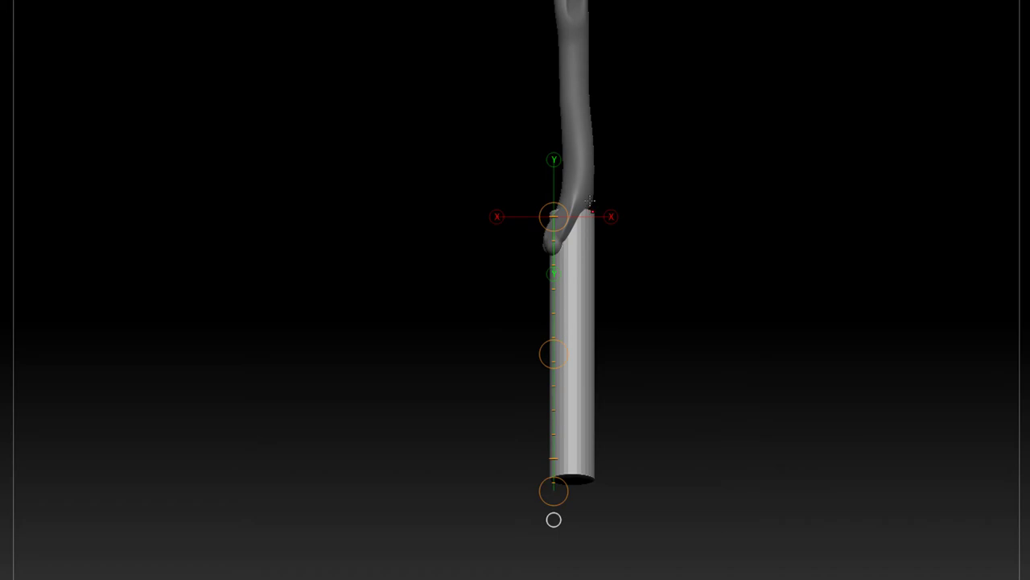
{"action": "left_click_drag", "start_coordinate": [589, 208], "coordinate": [538, 473]}
{"action": "left_click_drag", "start_coordinate": [690, 421], "coordinate": [703, 295], "text": "alt"}
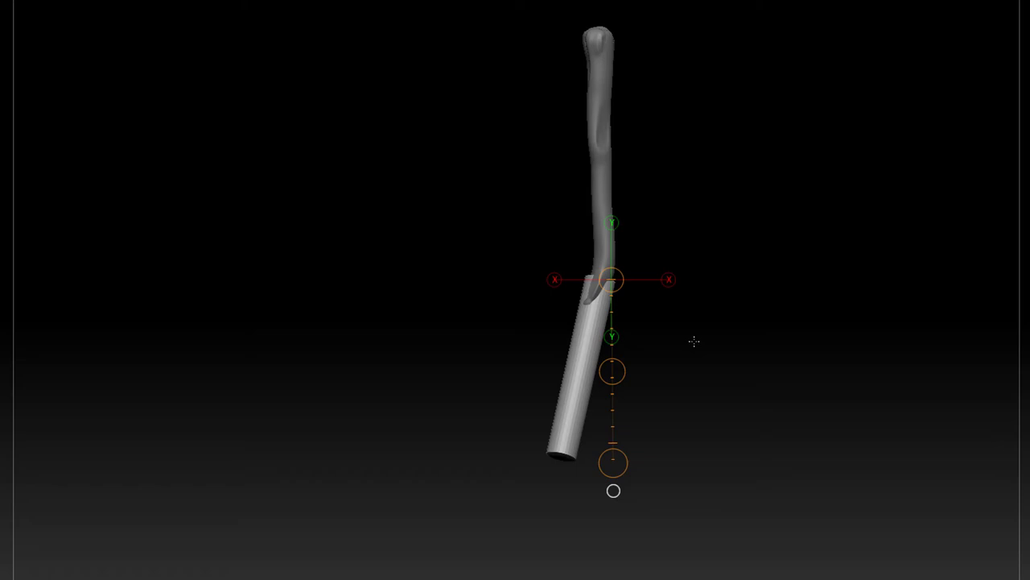
{"action": "key", "text": "q"}
{"action": "mouse_move", "coordinate": [697, 221]}
{"action": "left_mouse_down"}
{"action": "mouse_move", "coordinate": [823, 256]}
{"action": "mouse_move", "coordinate": [822, 295]}
{"action": "left_mouse_up"}
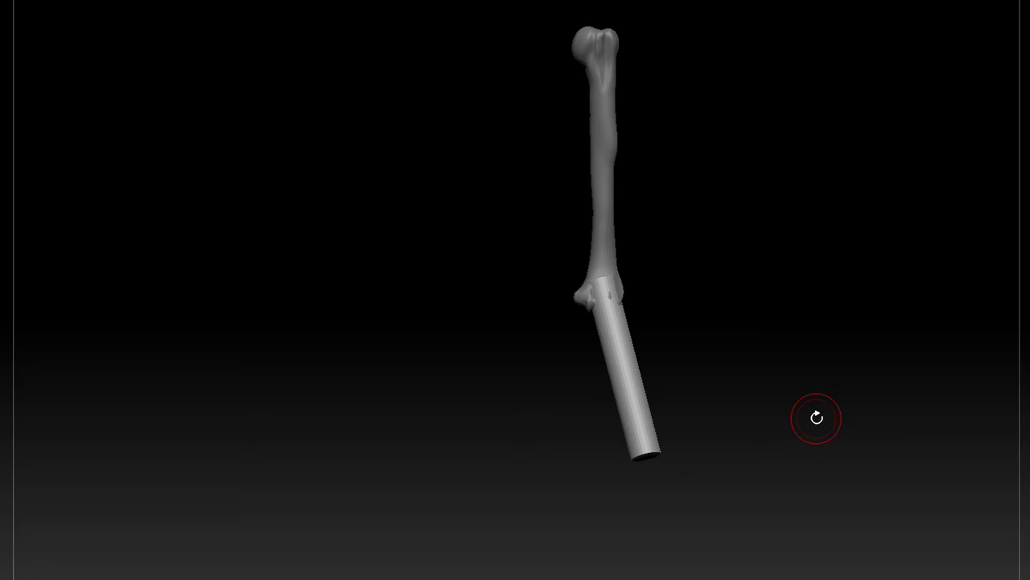
Narrow the middle of the cylinder into a slender bone shaft, and smooth and round its lower end.
{"action": "left_click_drag", "start_coordinate": [757, 291], "coordinate": [738, 122], "text": "alt"}
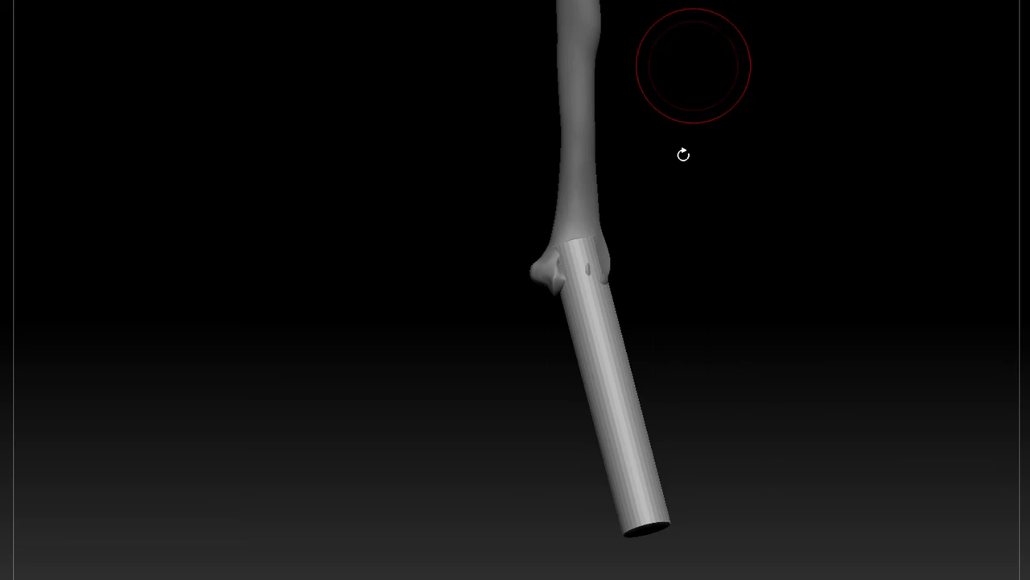
{"action": "left_click", "coordinate": [740, 370]}
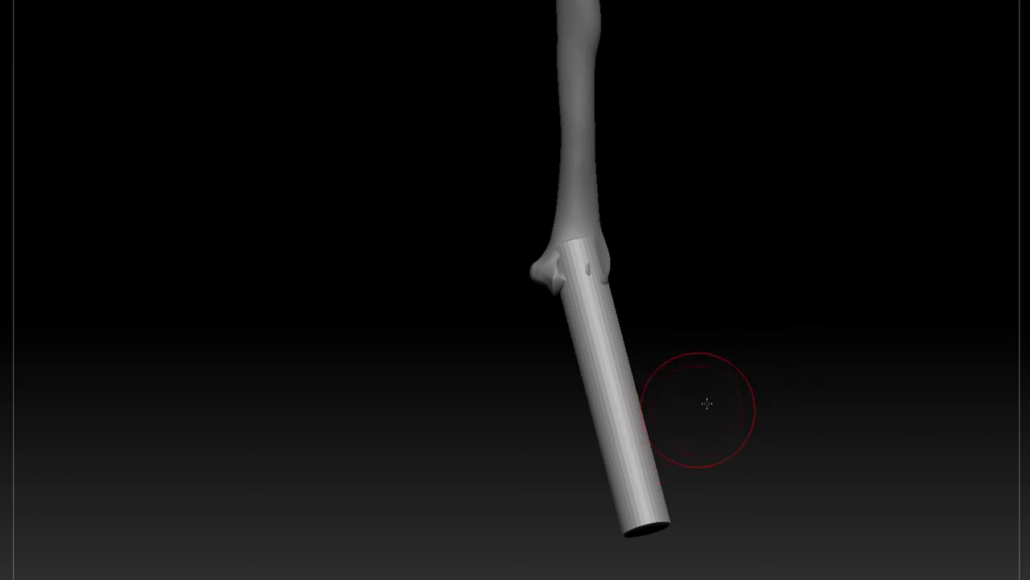
{"action": "left_click_drag", "start_coordinate": [706, 403], "coordinate": [730, 377], "text": "alt"}
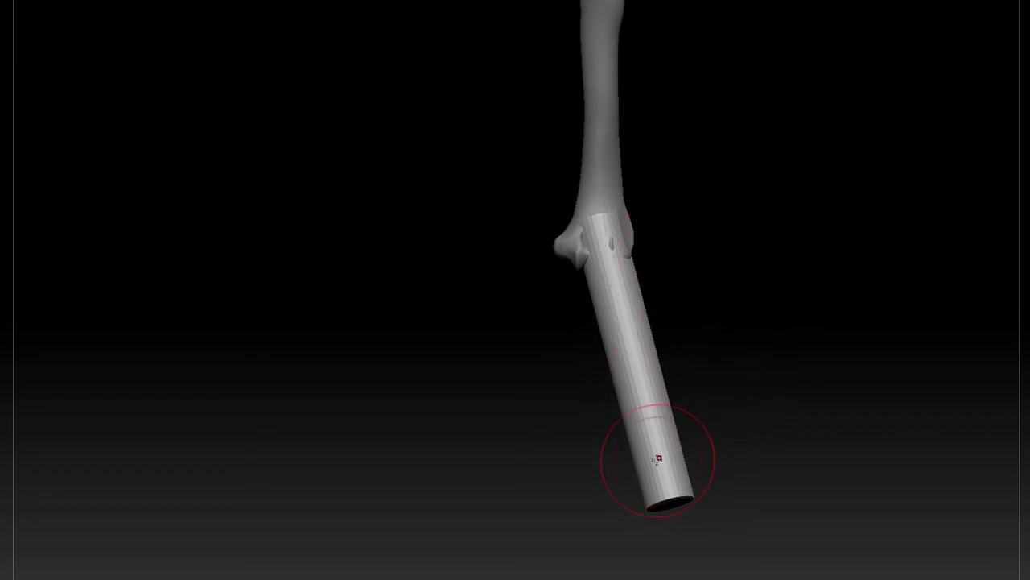
{"action": "mouse_move", "coordinate": [675, 487]}
{"action": "left_mouse_down", "text": "alt"}
{"action": "mouse_move", "coordinate": [648, 415]}
{"action": "mouse_move", "coordinate": [668, 480]}
{"action": "mouse_move", "coordinate": [656, 458]}
{"action": "mouse_move", "coordinate": [625, 320]}
{"action": "mouse_move", "coordinate": [624, 362]}
{"action": "mouse_move", "coordinate": [620, 302]}
{"action": "mouse_move", "coordinate": [668, 498]}
{"action": "left_mouse_up", "text": "alt"}
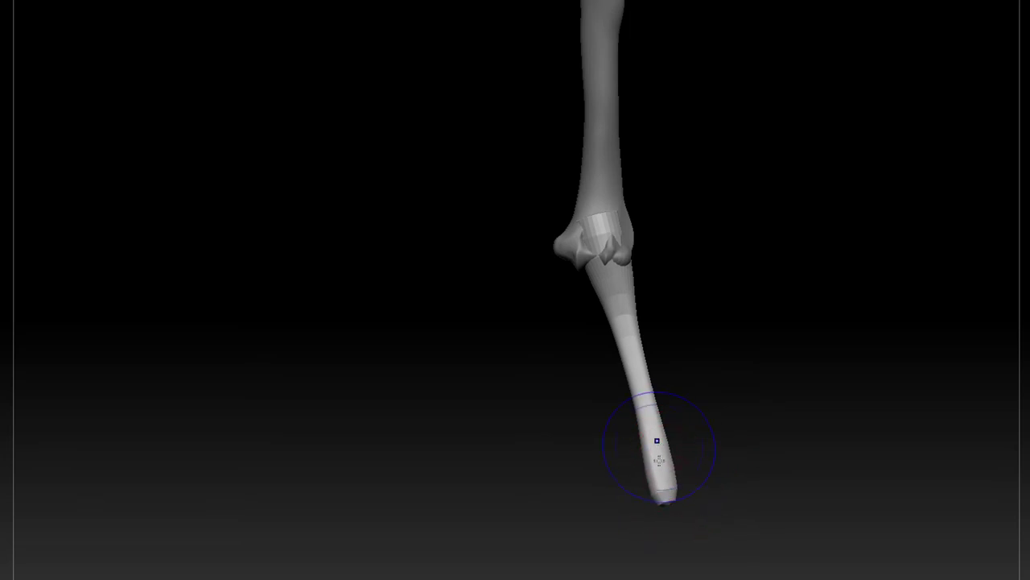
{"action": "mouse_move", "coordinate": [655, 439]}
{"action": "left_mouse_down", "text": "shift"}
{"action": "mouse_move", "coordinate": [662, 471]}
{"action": "mouse_move", "coordinate": [719, 441]}
{"action": "mouse_move", "coordinate": [719, 476]}
{"action": "left_mouse_up", "text": "shift"}
{"action": "left_click_drag", "start_coordinate": [748, 443], "coordinate": [795, 430]}
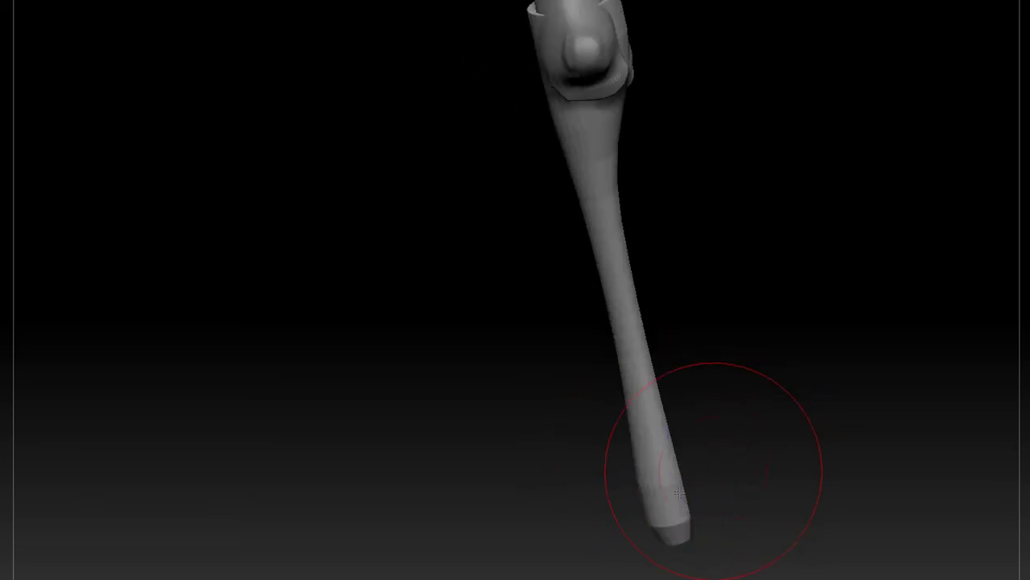
{"action": "left_click_drag", "start_coordinate": [664, 517], "coordinate": [681, 526], "text": "ctrl"}
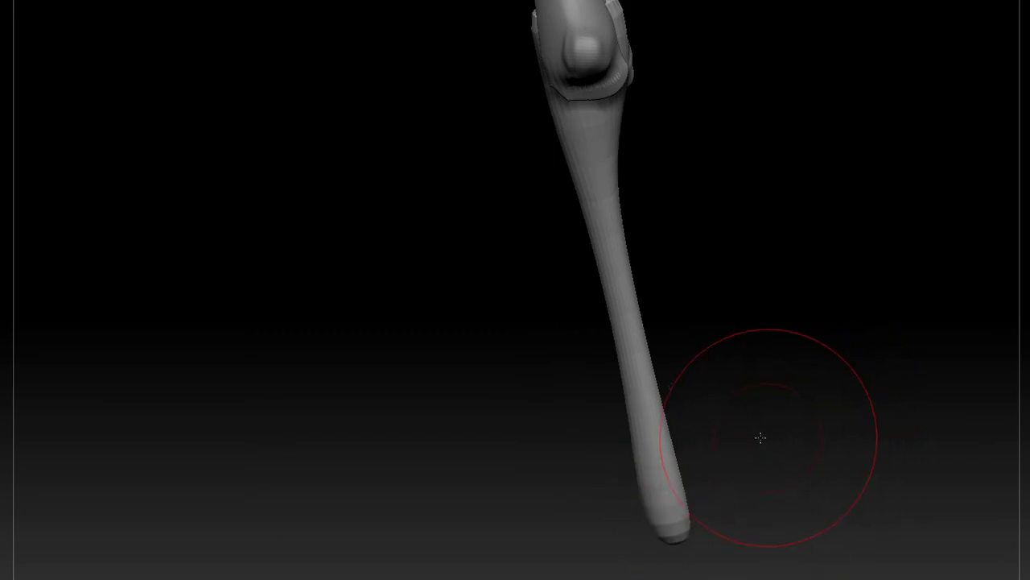
{"action": "left_click_drag", "start_coordinate": [759, 437], "coordinate": [628, 489], "text": "ctrl"}
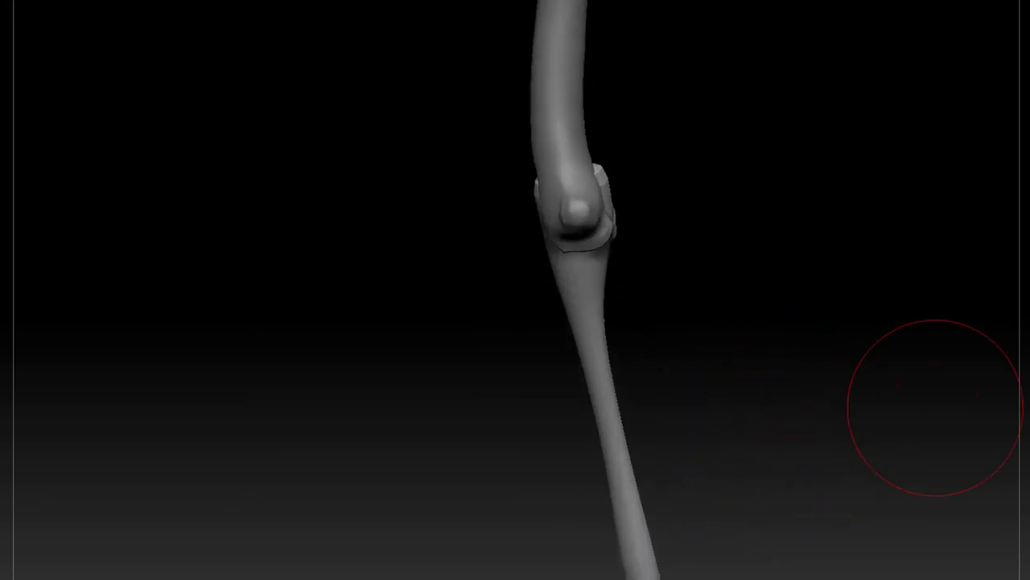
Isolate the forearm bone and sculpt a concave, hooked joint notch into its upper end.
{"action": "left_click", "coordinate": [1029, 406]}
{"action": "left_click_drag", "start_coordinate": [820, 422], "coordinate": [839, 539], "text": "alt"}
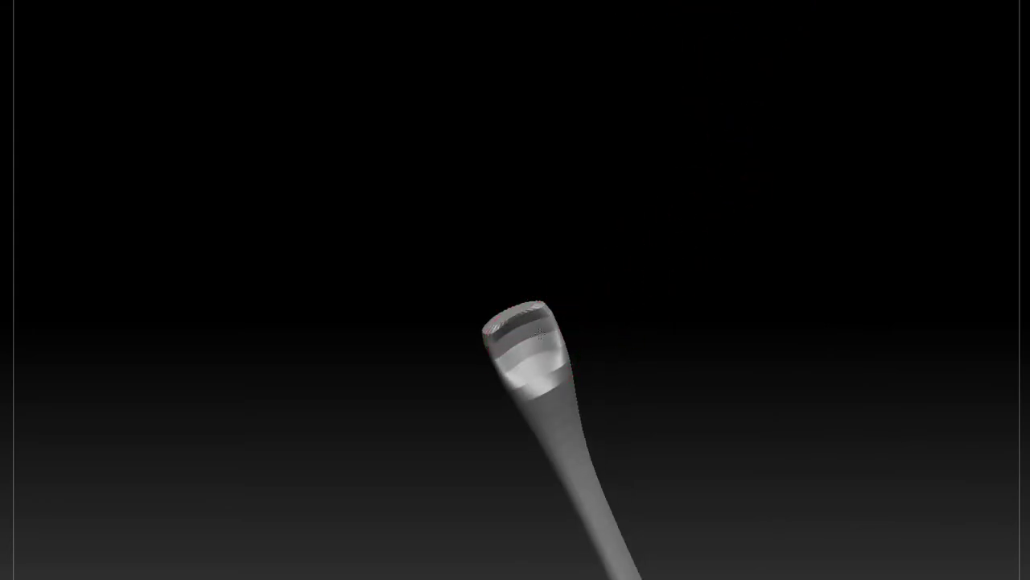
{"action": "left_click_drag", "start_coordinate": [594, 299], "coordinate": [631, 261]}
{"action": "mouse_move", "coordinate": [631, 262]}
{"action": "left_mouse_down"}
{"action": "mouse_move", "coordinate": [617, 329]}
{"action": "mouse_move", "coordinate": [552, 375]}
{"action": "left_mouse_up"}
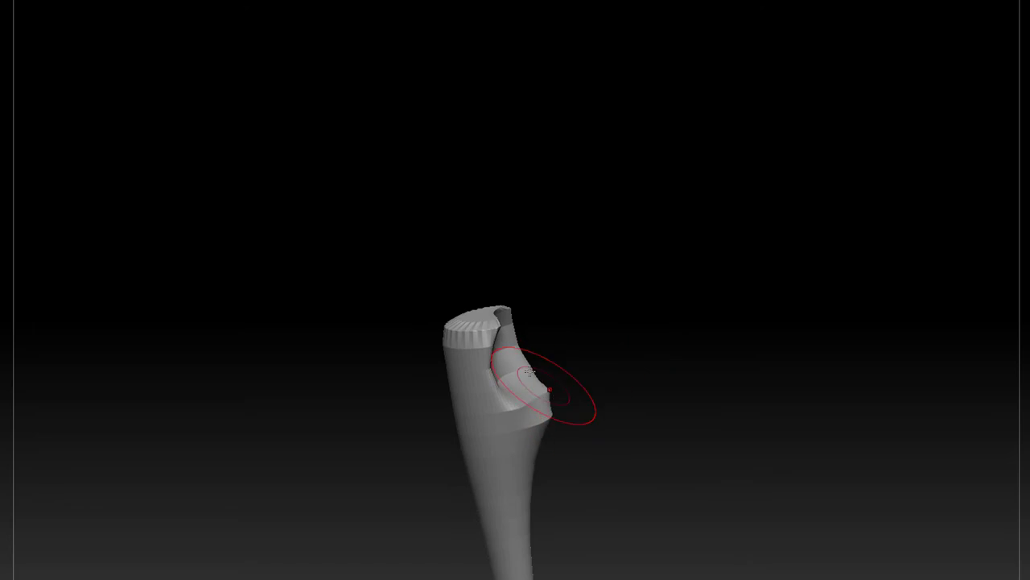
{"action": "left_click_drag", "start_coordinate": [493, 344], "coordinate": [533, 386]}
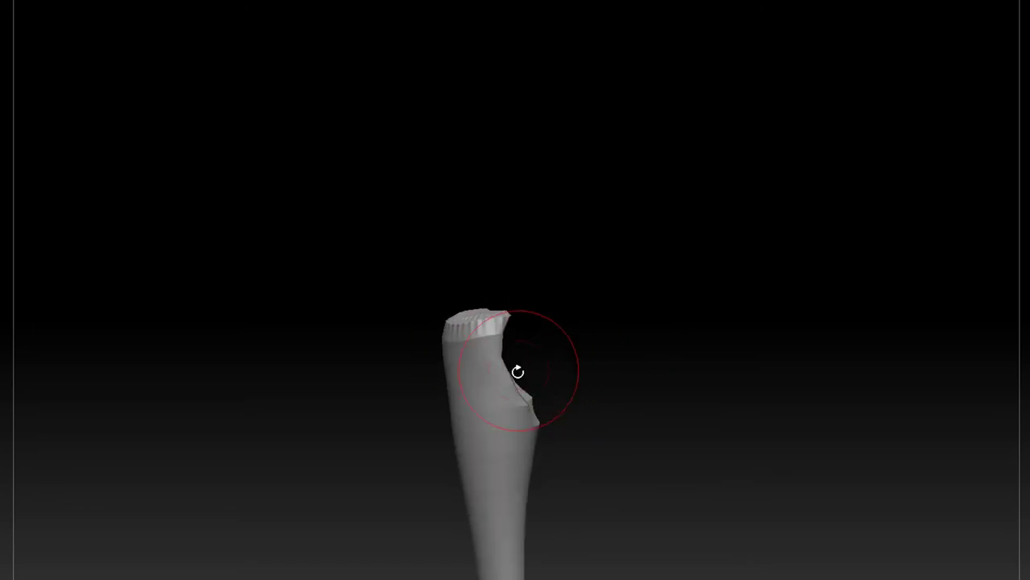
{"action": "mouse_move", "coordinate": [518, 372]}
{"action": "left_mouse_down"}
{"action": "mouse_move", "coordinate": [548, 369]}
{"action": "mouse_move", "coordinate": [529, 354]}
{"action": "mouse_move", "coordinate": [499, 367]}
{"action": "mouse_move", "coordinate": [511, 397]}
{"action": "mouse_move", "coordinate": [542, 414]}
{"action": "mouse_move", "coordinate": [505, 367]}
{"action": "left_mouse_up"}
Subdivide the bone's mesh and refine its upper end with rounded edges and a lengthwise ridge inside the notch.
{"action": "key", "text": "ctrl+d"}
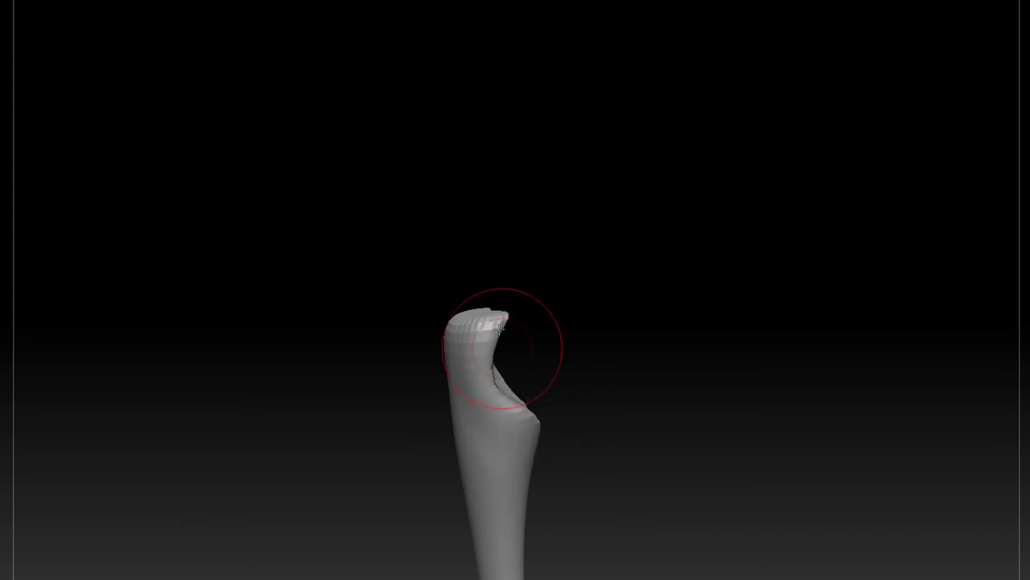
{"action": "left_click_drag", "start_coordinate": [676, 282], "coordinate": [556, 273]}
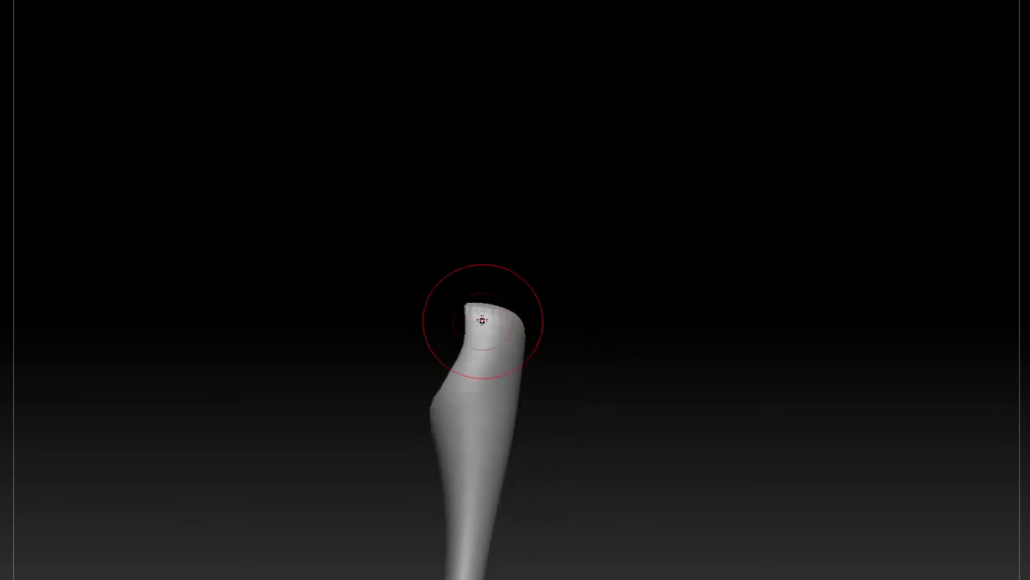
{"action": "left_click_drag", "start_coordinate": [482, 320], "coordinate": [474, 311]}
{"action": "left_click_drag", "start_coordinate": [439, 375], "coordinate": [464, 384]}
{"action": "mouse_move", "coordinate": [455, 322]}
{"action": "left_mouse_down"}
{"action": "mouse_move", "coordinate": [467, 331]}
{"action": "mouse_move", "coordinate": [644, 274]}
{"action": "mouse_move", "coordinate": [637, 306]}
{"action": "mouse_move", "coordinate": [635, 252]}
{"action": "mouse_move", "coordinate": [726, 22]}
{"action": "left_mouse_up"}
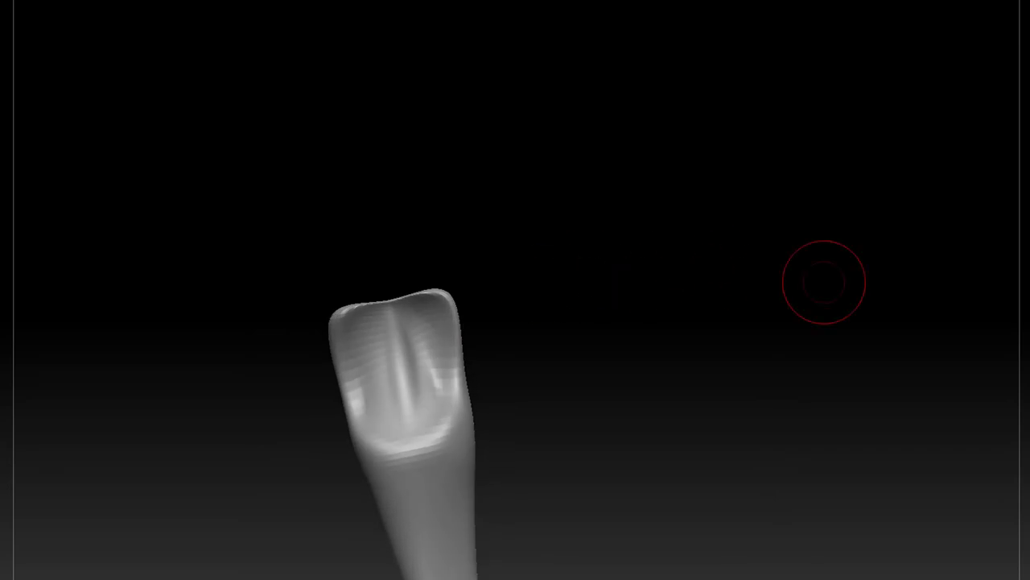
Isolate the humerus and sculpt a groove between the two ridges of its lower joint surface.
{"action": "left_click_drag", "start_coordinate": [823, 282], "coordinate": [660, 388]}
{"action": "left_click", "coordinate": [473, 373], "text": "alt"}
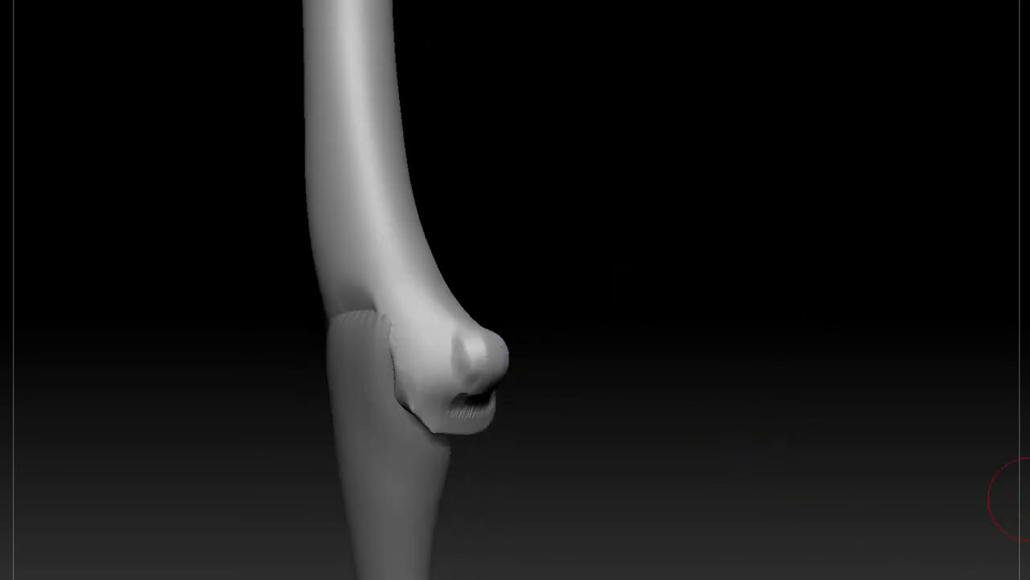
{"action": "left_click_drag", "start_coordinate": [1026, 515], "coordinate": [426, 403]}
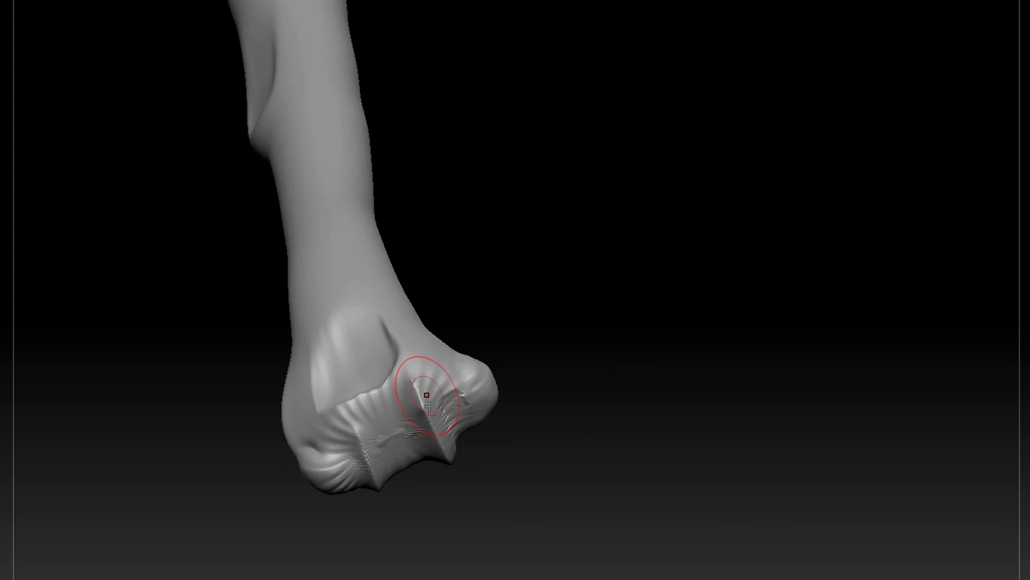
{"action": "left_click_drag", "start_coordinate": [363, 393], "coordinate": [399, 476]}
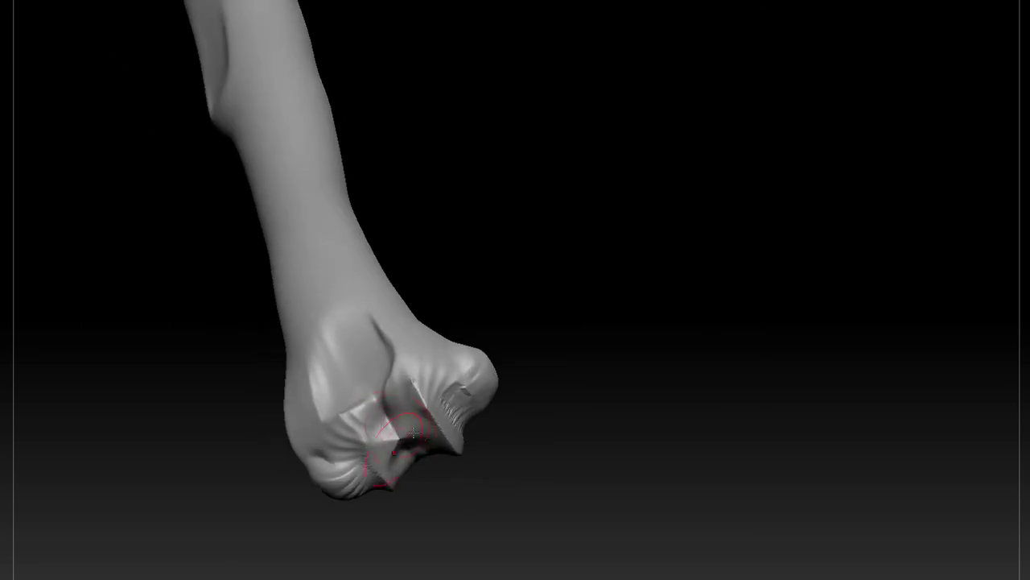
{"action": "left_click_drag", "start_coordinate": [588, 391], "coordinate": [539, 453]}
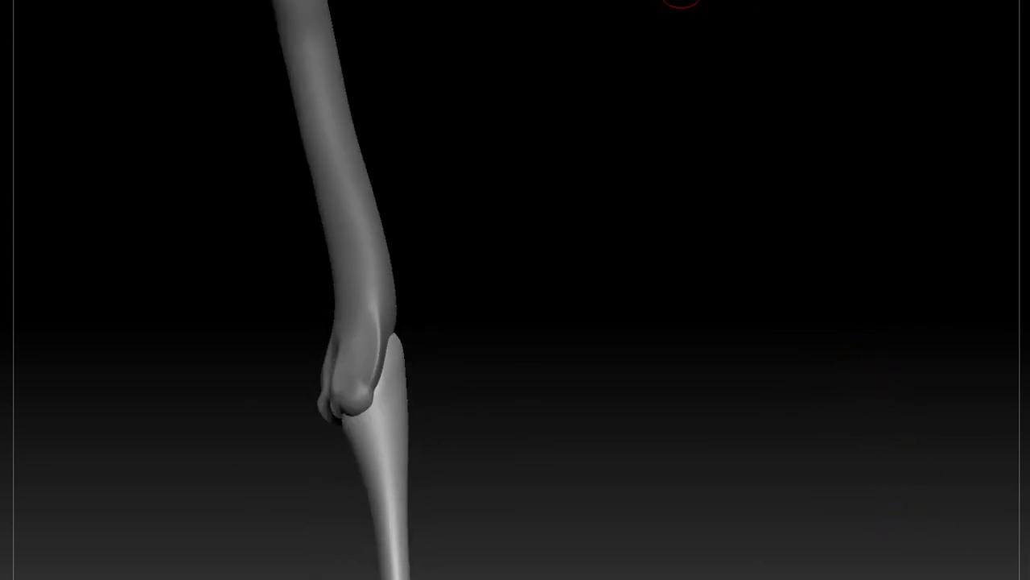
Shape the ulna's upper end around the elbow and refine the hollow at the humerus's lower end that receives it.
{"action": "mouse_move", "coordinate": [387, 355]}
{"action": "left_mouse_down"}
{"action": "mouse_move", "coordinate": [416, 358]}
{"action": "mouse_move", "coordinate": [443, 382]}
{"action": "left_mouse_up"}
{"action": "left_click_drag", "start_coordinate": [371, 411], "coordinate": [377, 429]}
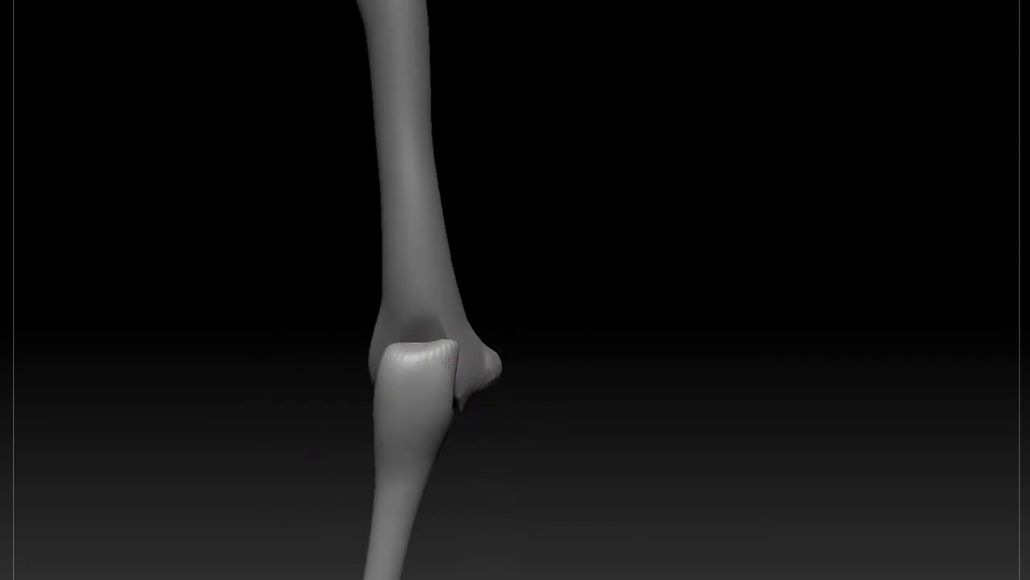
{"action": "key", "text": "ctrl+f"}
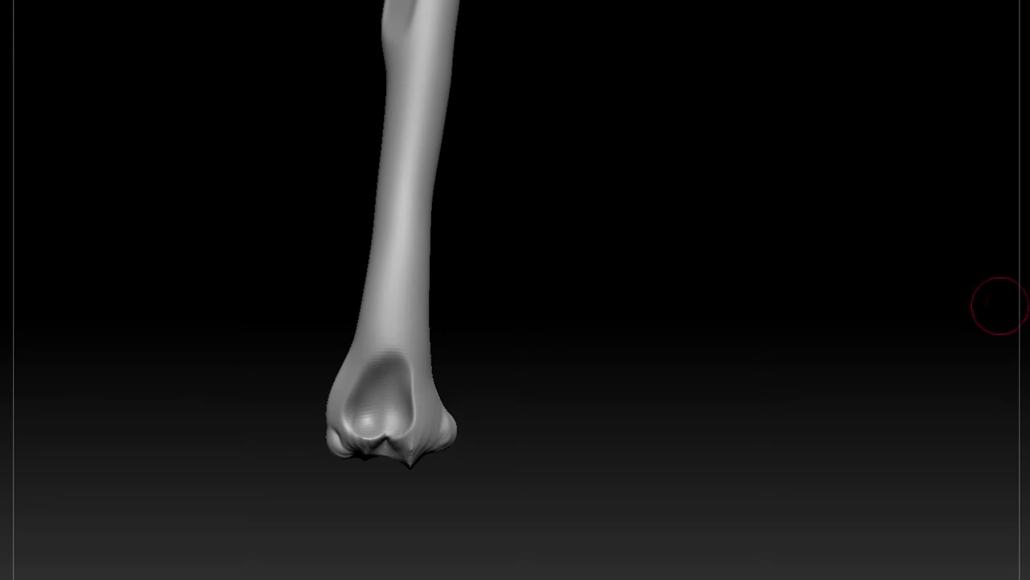
{"action": "left_click", "coordinate": [1029, 527]}
{"action": "mouse_move", "coordinate": [740, 451]}
{"action": "left_mouse_down"}
{"action": "mouse_move", "coordinate": [865, 481]}
{"action": "mouse_move", "coordinate": [645, 397]}
{"action": "mouse_move", "coordinate": [566, 391]}
{"action": "mouse_move", "coordinate": [564, 352]}
{"action": "mouse_move", "coordinate": [612, 294]}
{"action": "left_mouse_up"}
Swing the ulna about the elbow to test the joint's fit, and restore its previous angle.
{"action": "left_click", "coordinate": [436, 448], "text": "alt"}
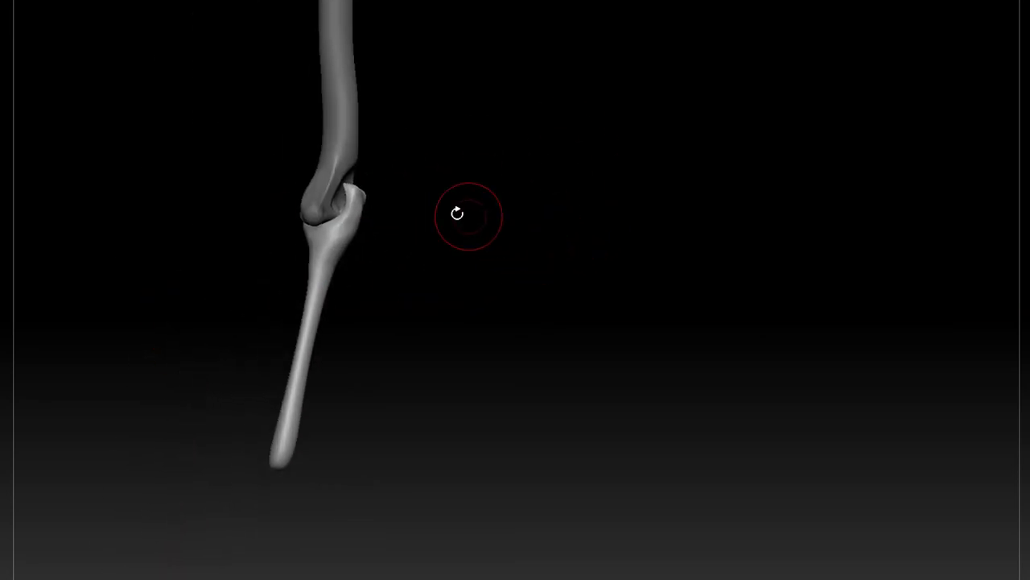
{"action": "key", "text": "r"}
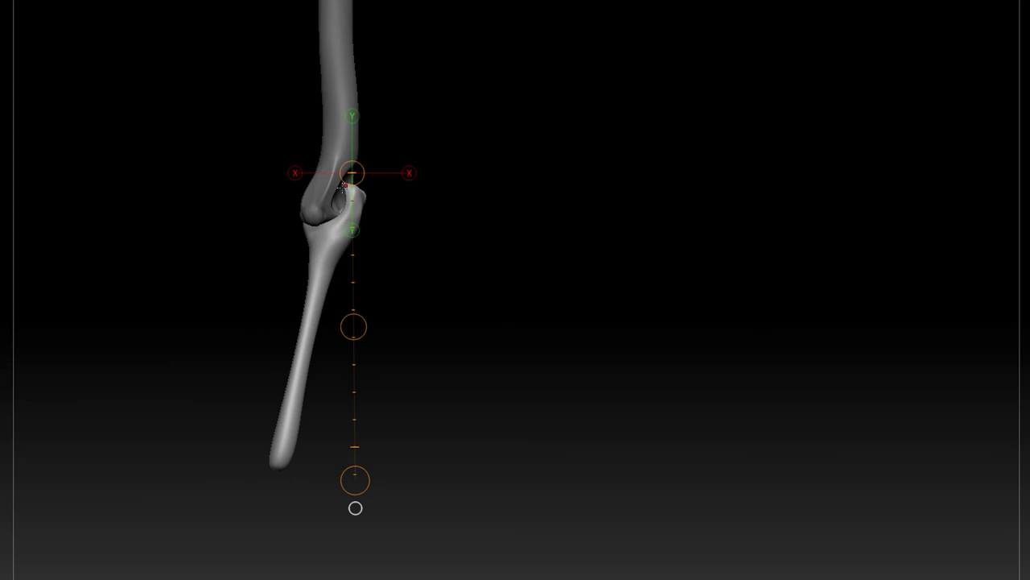
{"action": "mouse_move", "coordinate": [358, 194]}
{"action": "left_mouse_down"}
{"action": "mouse_move", "coordinate": [284, 422]}
{"action": "mouse_move", "coordinate": [284, 464]}
{"action": "mouse_move", "coordinate": [163, 338]}
{"action": "mouse_move", "coordinate": [240, 234]}
{"action": "mouse_move", "coordinate": [276, 454]}
{"action": "mouse_move", "coordinate": [285, 434]}
{"action": "mouse_move", "coordinate": [166, 335]}
{"action": "mouse_move", "coordinate": [103, 207]}
{"action": "mouse_move", "coordinate": [196, 393]}
{"action": "mouse_move", "coordinate": [279, 461]}
{"action": "mouse_move", "coordinate": [340, 233]}
{"action": "mouse_move", "coordinate": [274, 444]}
{"action": "mouse_move", "coordinate": [274, 479]}
{"action": "mouse_move", "coordinate": [121, 328]}
{"action": "mouse_move", "coordinate": [53, 166]}
{"action": "mouse_move", "coordinate": [98, 313]}
{"action": "mouse_move", "coordinate": [397, 389]}
{"action": "mouse_move", "coordinate": [411, 455]}
{"action": "mouse_move", "coordinate": [85, 290]}
{"action": "mouse_move", "coordinate": [42, 197]}
{"action": "mouse_move", "coordinate": [90, 322]}
{"action": "mouse_move", "coordinate": [138, 380]}
{"action": "mouse_move", "coordinate": [259, 467]}
{"action": "mouse_move", "coordinate": [336, 478]}
{"action": "mouse_move", "coordinate": [410, 440]}
{"action": "left_mouse_up"}
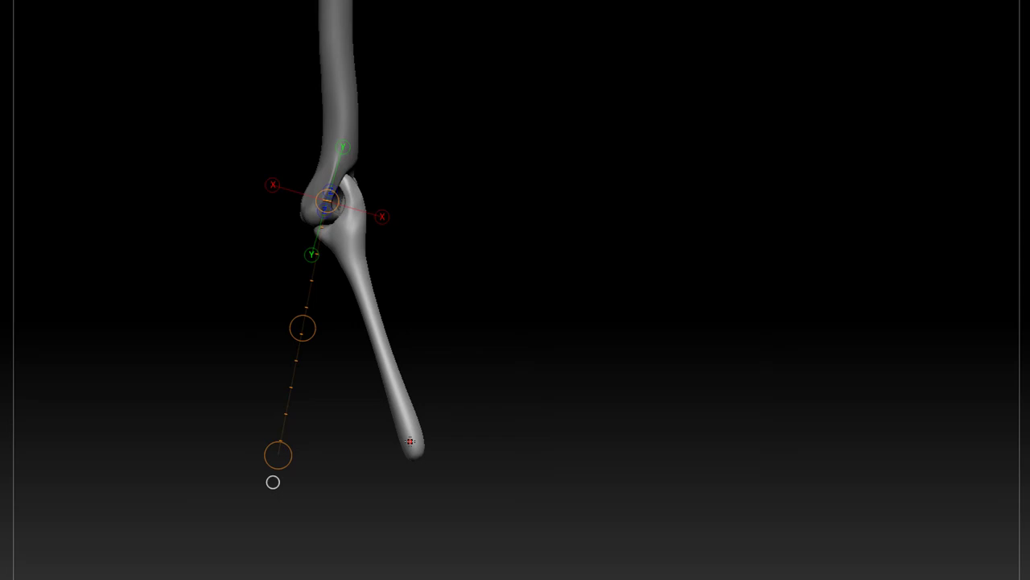
{"action": "left_click_drag", "start_coordinate": [577, 364], "coordinate": [646, 444], "text": "alt"}
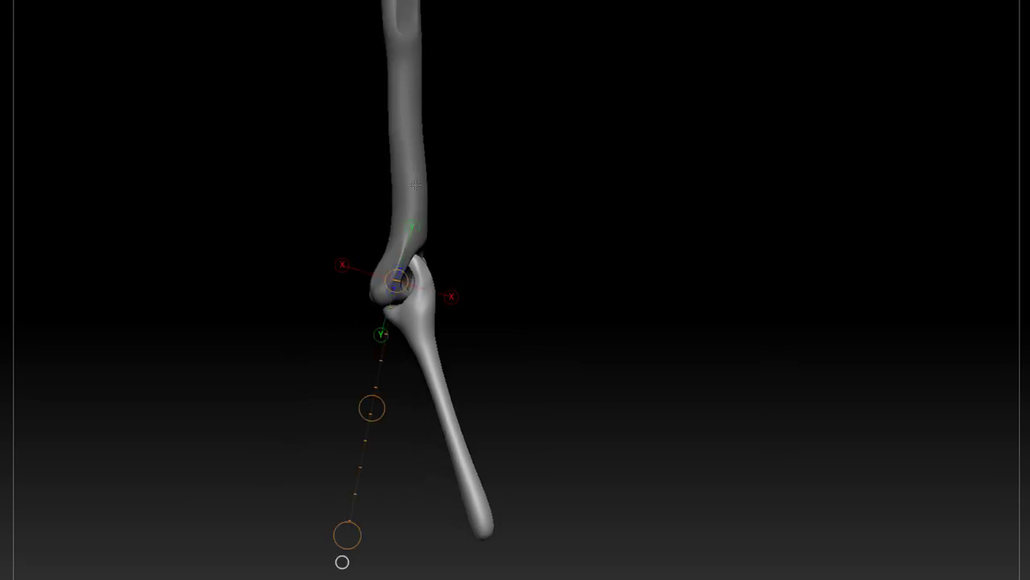
{"action": "key", "text": "ctrl+shift+z"}
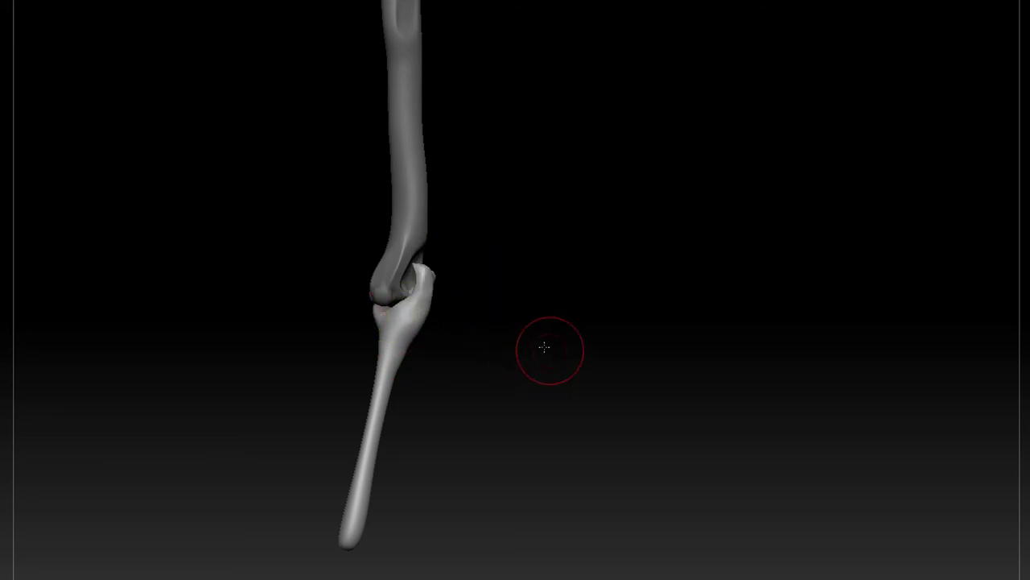
Sculpt the back and side edges of the ulna's hooked upper end.
{"action": "mouse_move", "coordinate": [547, 349]}
{"action": "left_mouse_down"}
{"action": "mouse_move", "coordinate": [571, 322]}
{"action": "mouse_move", "coordinate": [613, 372]}
{"action": "left_mouse_up"}
{"action": "left_click_drag", "start_coordinate": [489, 266], "coordinate": [444, 284]}
{"action": "left_click_drag", "start_coordinate": [564, 295], "coordinate": [641, 282]}
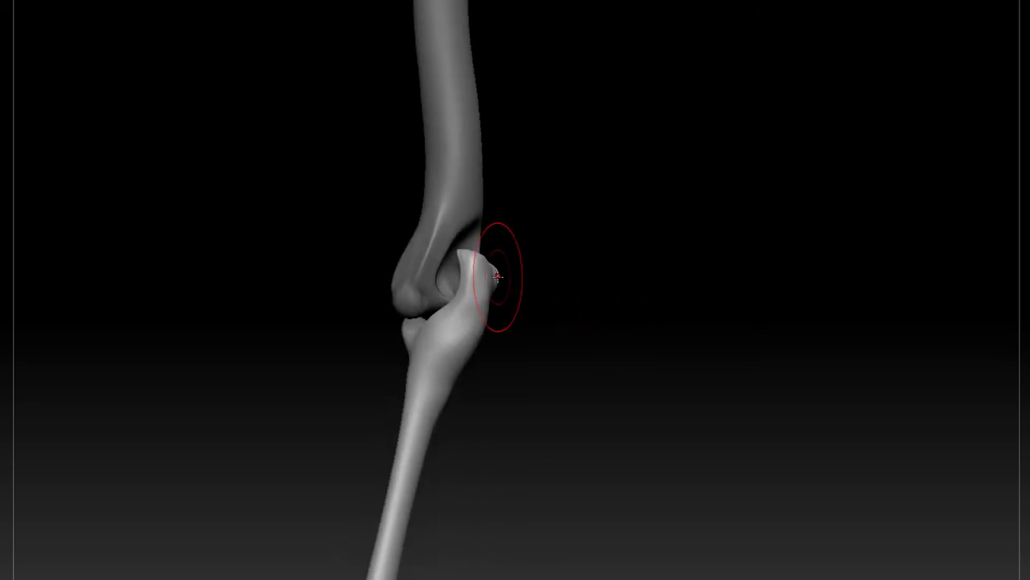
{"action": "left_click_drag", "start_coordinate": [522, 273], "coordinate": [439, 290]}
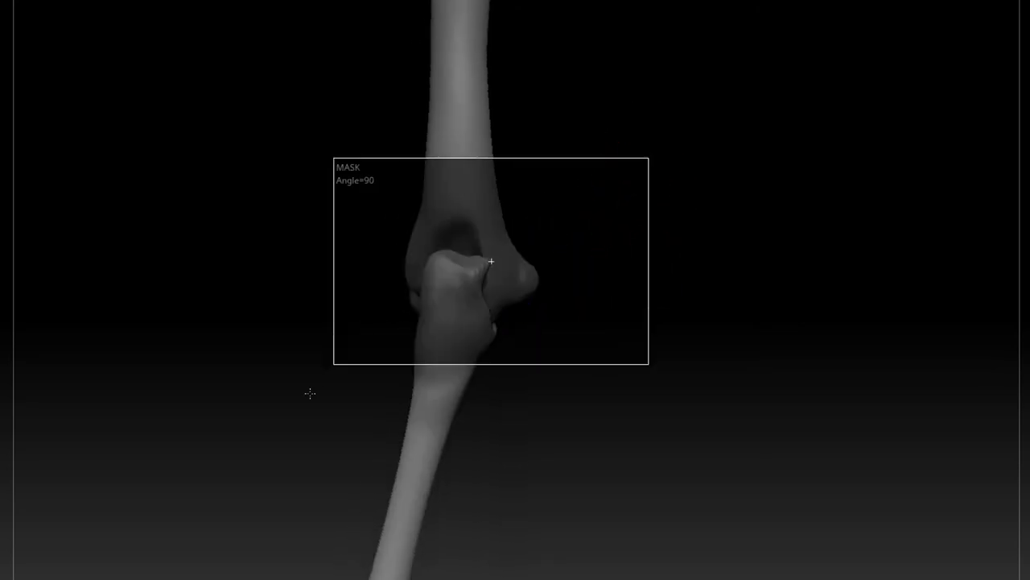
Select the humerus and refine the side knobs of its lower end around the ulna.
{"action": "left_click", "coordinate": [531, 273], "text": "alt"}
{"action": "left_click_drag", "start_coordinate": [566, 245], "coordinate": [514, 317], "text": "ctrl"}
{"action": "left_click_drag", "start_coordinate": [599, 267], "coordinate": [491, 253]}
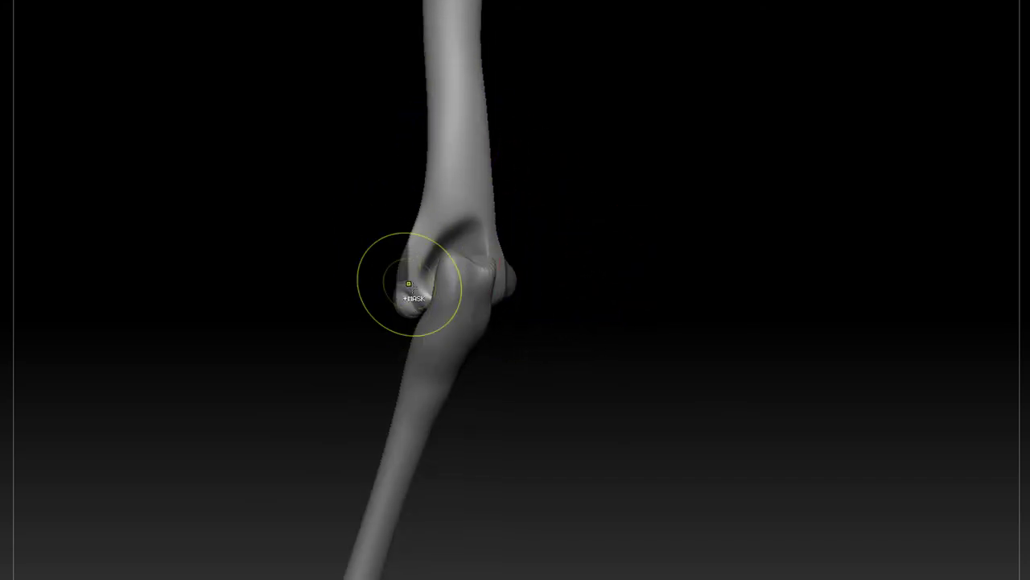
{"action": "mouse_move", "coordinate": [596, 271]}
{"action": "left_mouse_down"}
{"action": "mouse_move", "coordinate": [597, 296]}
{"action": "mouse_move", "coordinate": [621, 253]}
{"action": "mouse_move", "coordinate": [630, 273]}
{"action": "left_mouse_up"}
Select the ulna and smooth the back of its upper end.
{"action": "left_click", "coordinate": [467, 333], "text": "alt"}
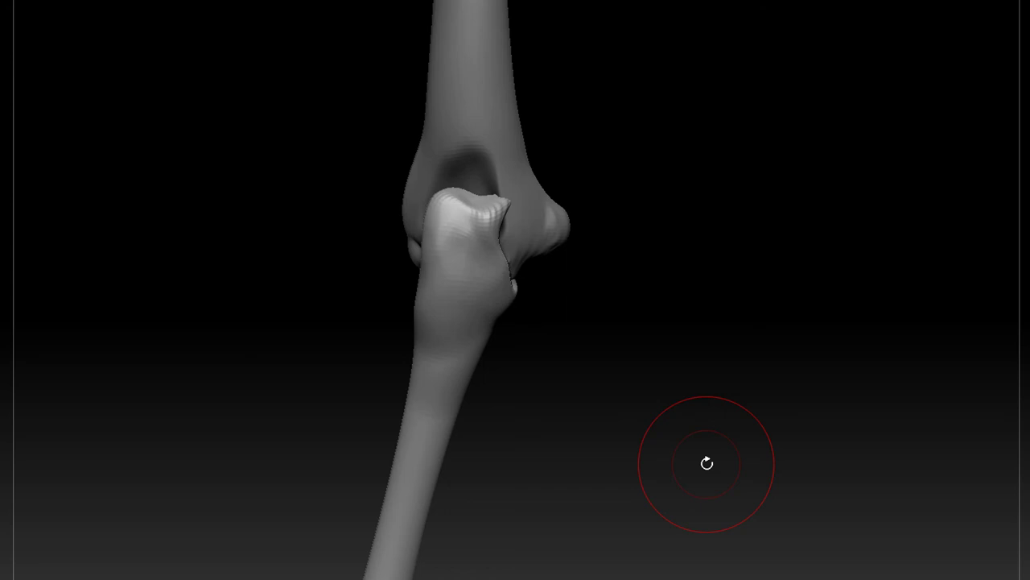
{"action": "left_click_drag", "start_coordinate": [495, 230], "coordinate": [490, 239], "text": "shift"}
{"action": "left_click_drag", "start_coordinate": [660, 299], "coordinate": [591, 233], "text": "alt"}
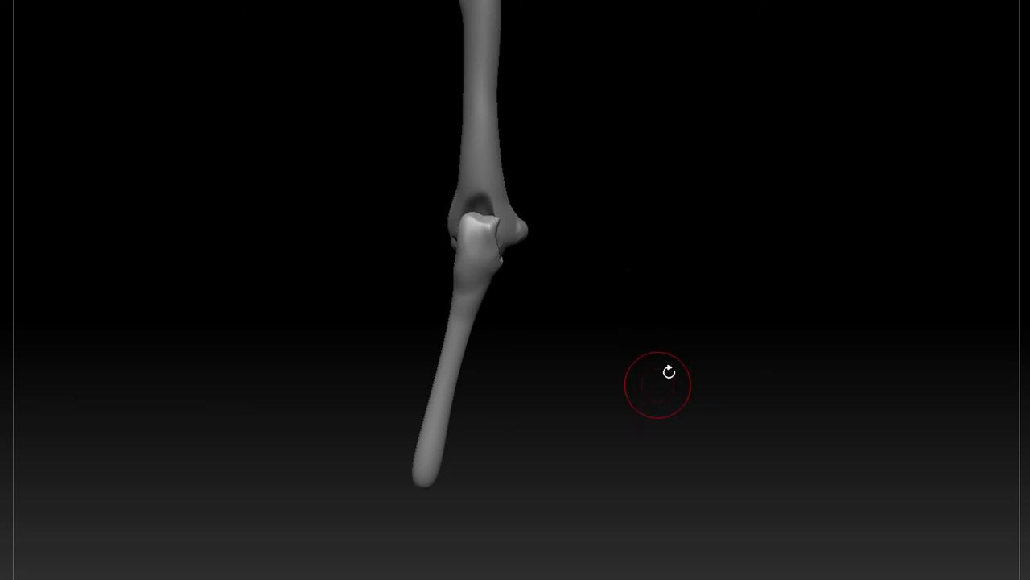
Undo the stray stroke on the ulna's lower end and reshape that end with flatter sides.
{"action": "mouse_move", "coordinate": [667, 372]}
{"action": "left_mouse_down", "text": "alt"}
{"action": "mouse_move", "coordinate": [655, 386]}
{"action": "mouse_move", "coordinate": [461, 444]}
{"action": "left_mouse_up", "text": "alt"}
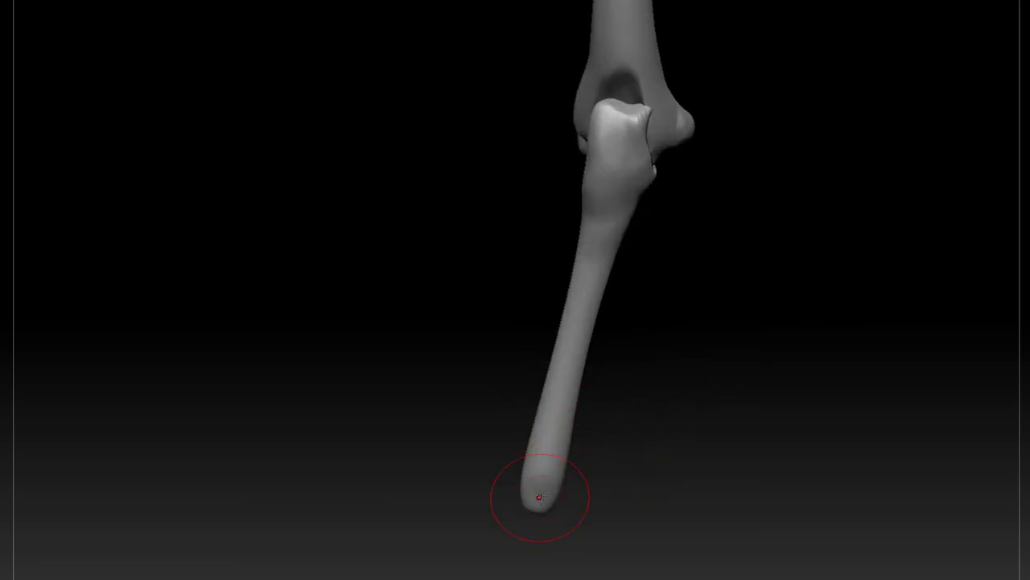
{"action": "left_click_drag", "start_coordinate": [540, 495], "coordinate": [542, 492]}
{"action": "key", "text": "ctrl+z"}
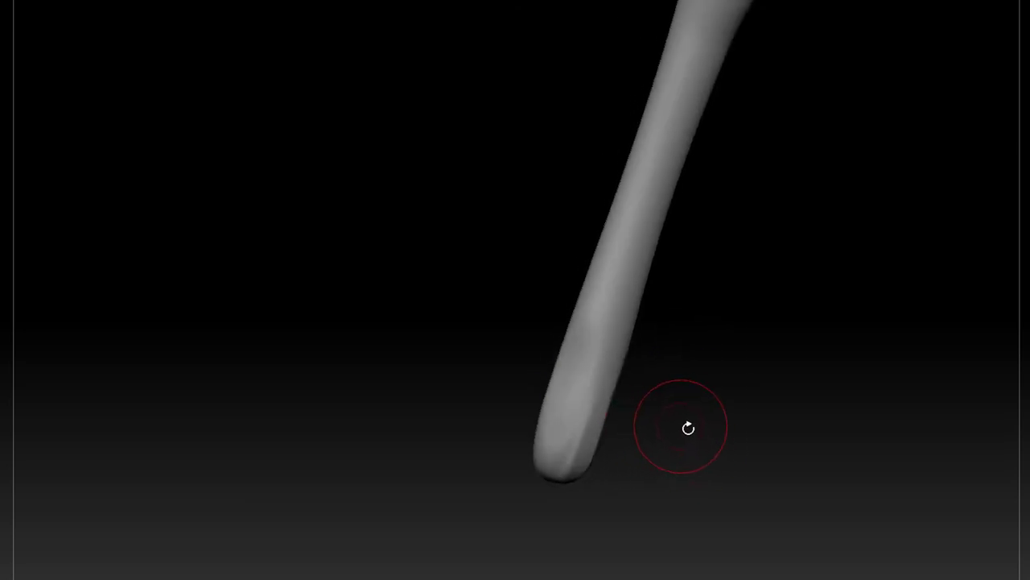
{"action": "left_click_drag", "start_coordinate": [889, 404], "coordinate": [775, 445]}
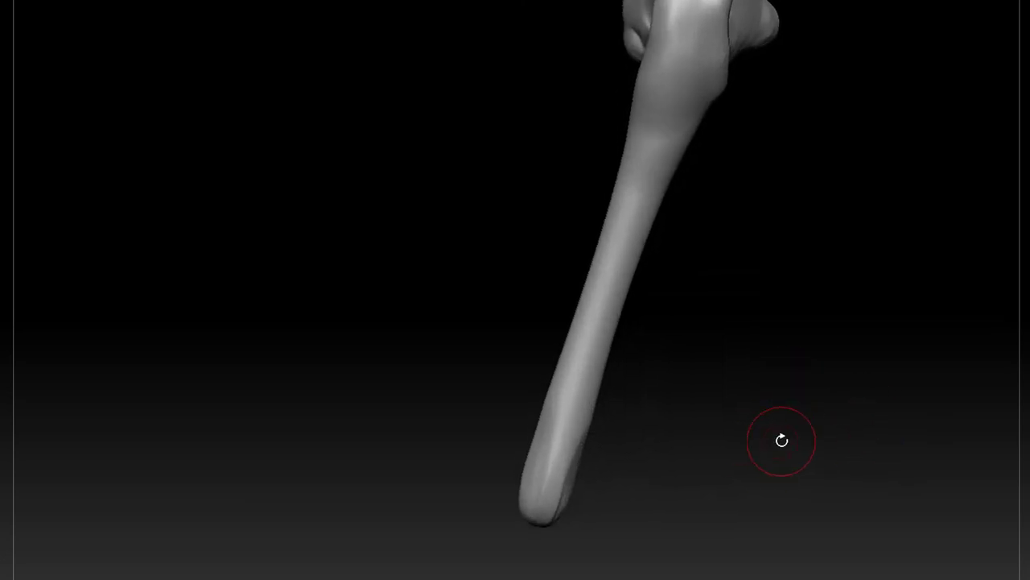
{"action": "left_click_drag", "start_coordinate": [782, 440], "coordinate": [775, 400]}
{"action": "left_click_drag", "start_coordinate": [747, 154], "coordinate": [605, 241], "text": "ctrl"}
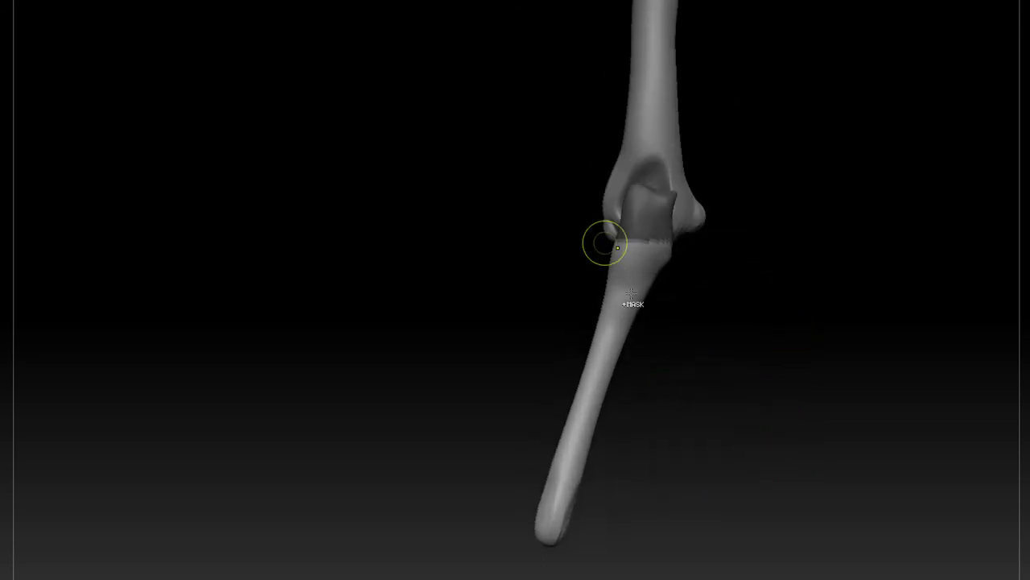
{"action": "left_click_drag", "start_coordinate": [598, 549], "coordinate": [496, 502], "text": "ctrl"}
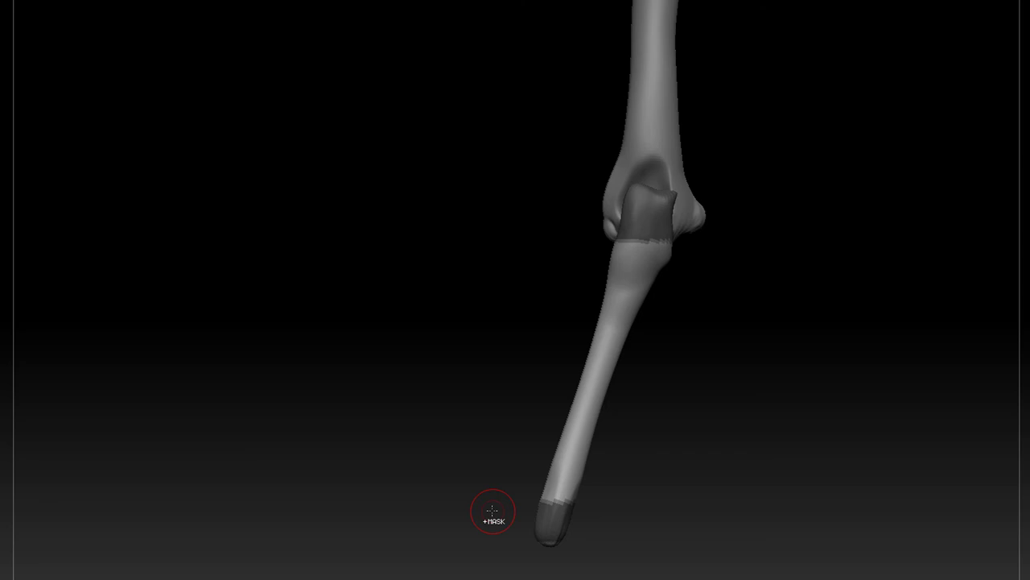
{"action": "left_click_drag", "start_coordinate": [713, 337], "coordinate": [688, 336], "text": "ctrl"}
{"action": "left_click_drag", "start_coordinate": [649, 209], "coordinate": [560, 527], "text": "ctrl"}
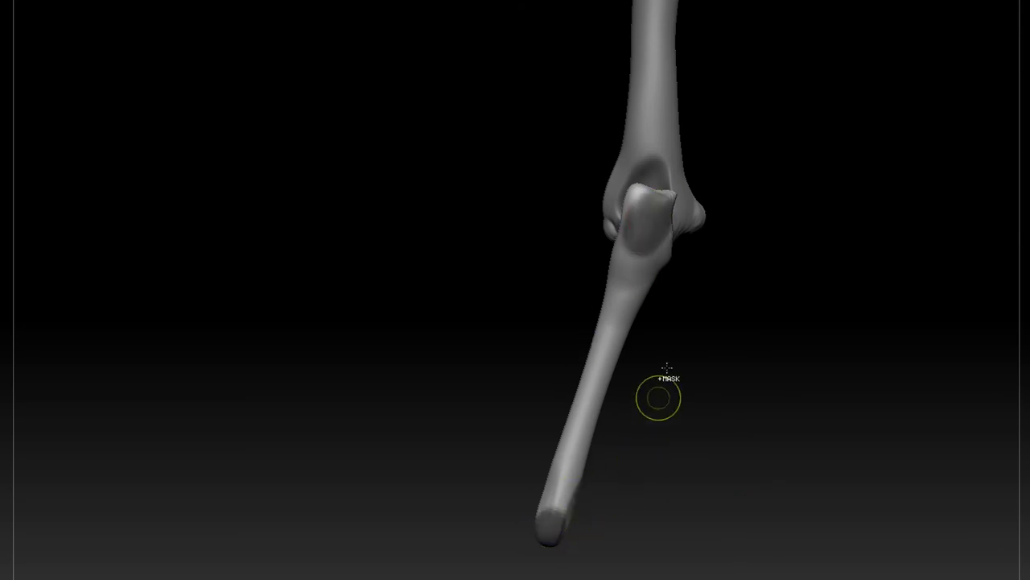
{"action": "left_click_drag", "start_coordinate": [666, 368], "coordinate": [647, 461], "text": "ctrl"}
Mask along the ulna's shaft and sculpt the bone into a slender, gentle S-curve below its joint head.
{"action": "left_click_drag", "start_coordinate": [640, 255], "coordinate": [570, 512], "text": "ctrl"}
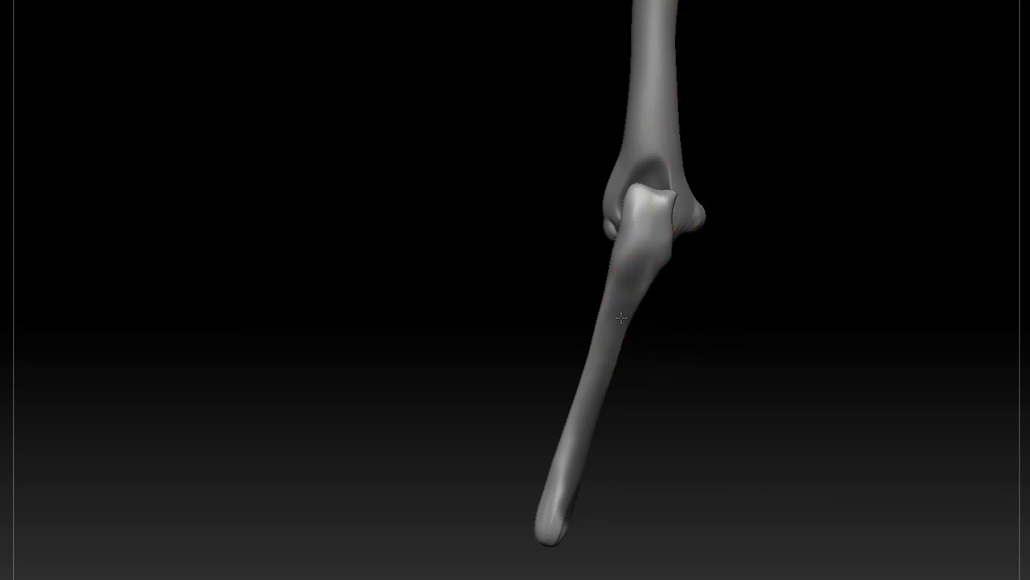
{"action": "left_click_drag", "start_coordinate": [629, 292], "coordinate": [615, 316]}
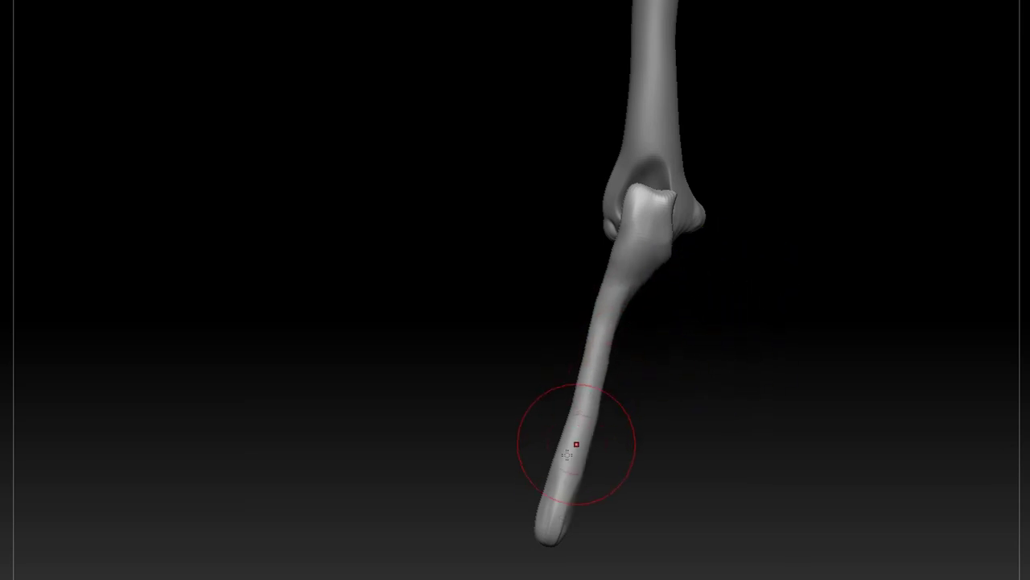
{"action": "left_click_drag", "start_coordinate": [681, 368], "coordinate": [719, 201]}
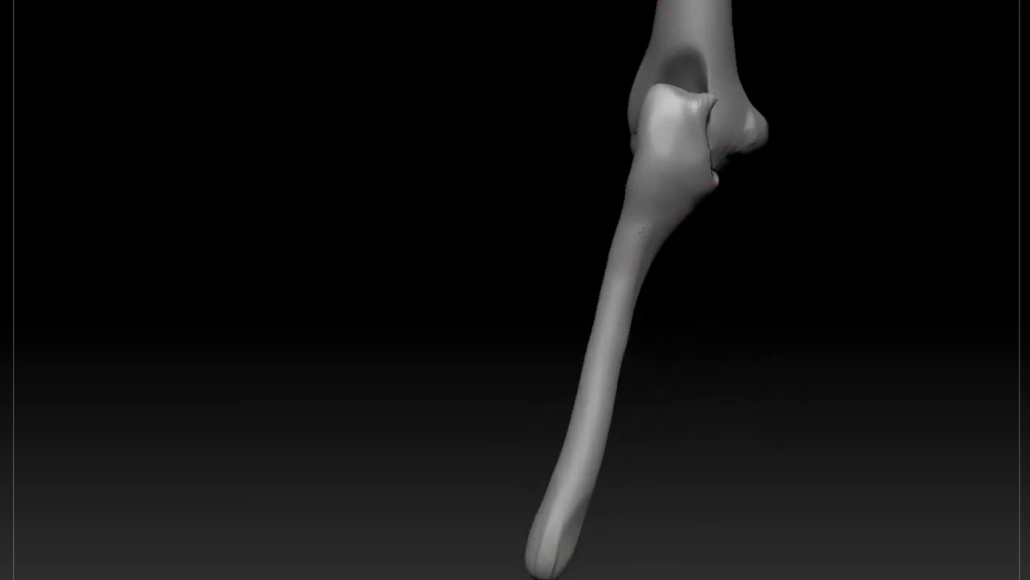
{"action": "left_click_drag", "start_coordinate": [653, 391], "coordinate": [599, 369]}
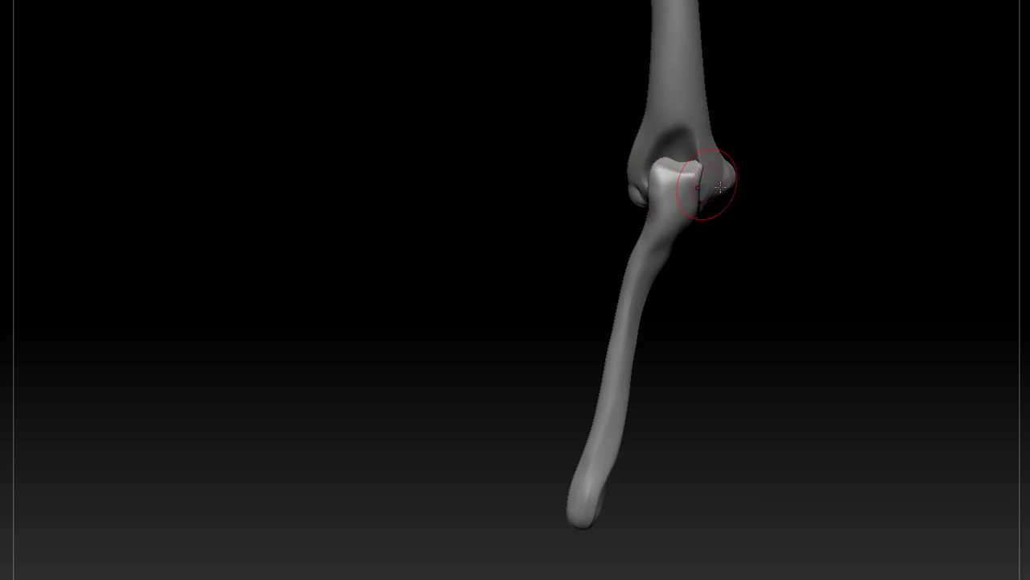
{"action": "key", "text": "ctrl+f"}
{"action": "left_click", "coordinate": [778, 273]}
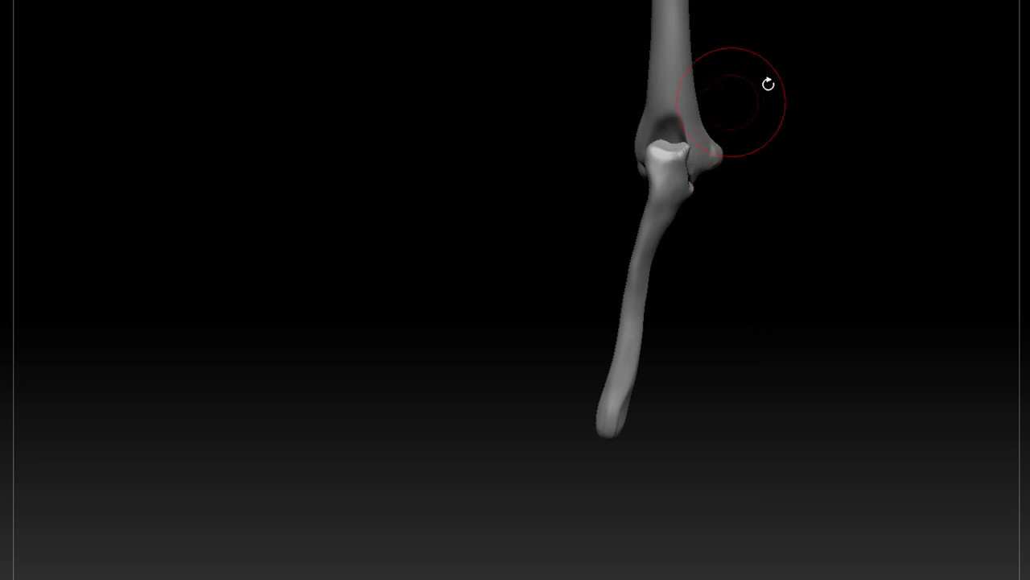
{"action": "left_click_drag", "start_coordinate": [782, 221], "coordinate": [665, 105]}
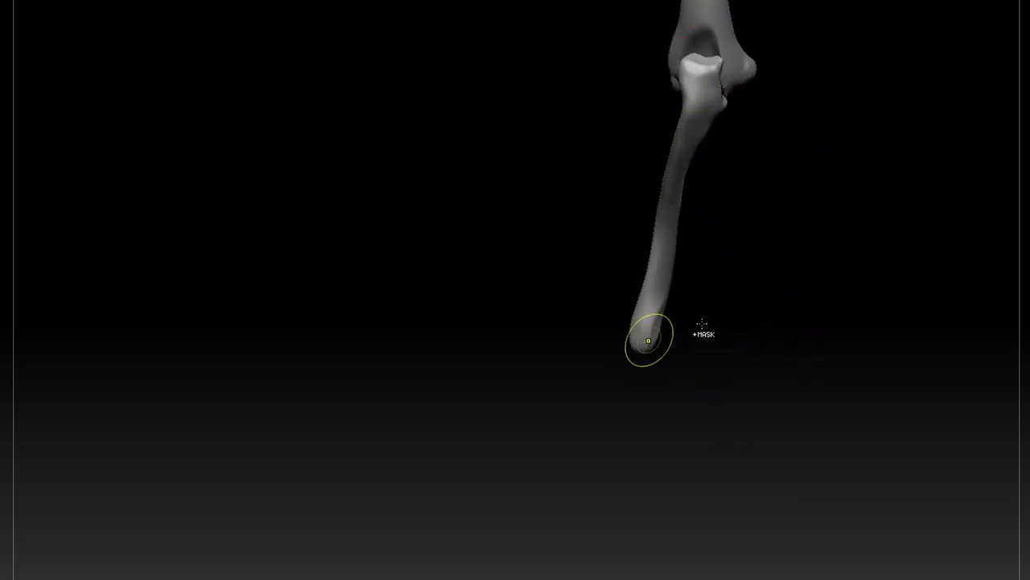
Move the ulna up alongside the lower humerus to compare the lengths of the two bones.
{"action": "left_click_drag", "start_coordinate": [702, 324], "coordinate": [757, 388], "text": "ctrl"}
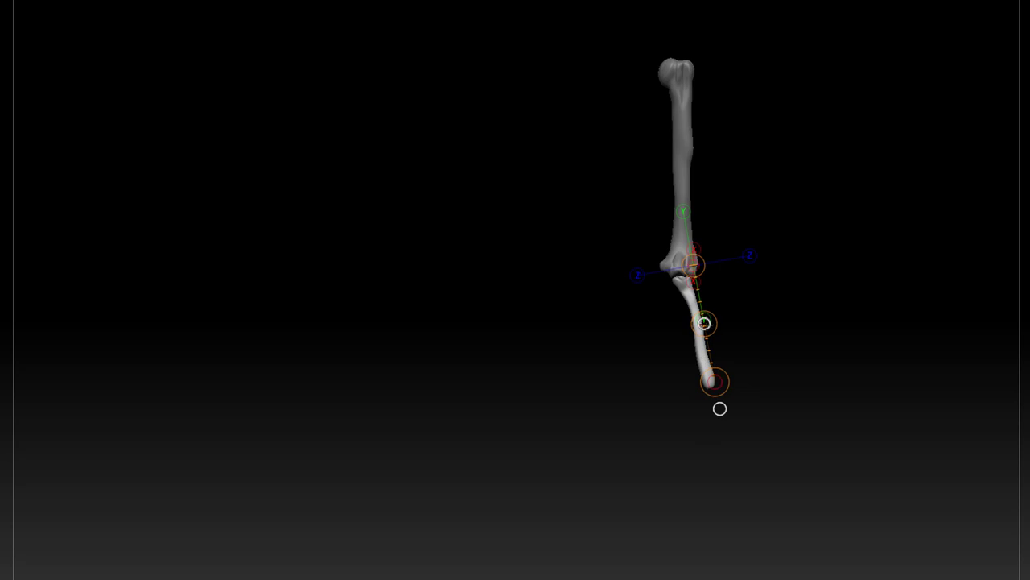
{"action": "mouse_move", "coordinate": [705, 323]}
{"action": "left_mouse_down"}
{"action": "mouse_move", "coordinate": [728, 242]}
{"action": "mouse_move", "coordinate": [707, 213]}
{"action": "mouse_move", "coordinate": [710, 228]}
{"action": "left_mouse_up"}
{"action": "mouse_move", "coordinate": [717, 278]}
{"action": "left_mouse_down"}
{"action": "mouse_move", "coordinate": [694, 160]}
{"action": "mouse_move", "coordinate": [716, 167]}
{"action": "left_mouse_up"}
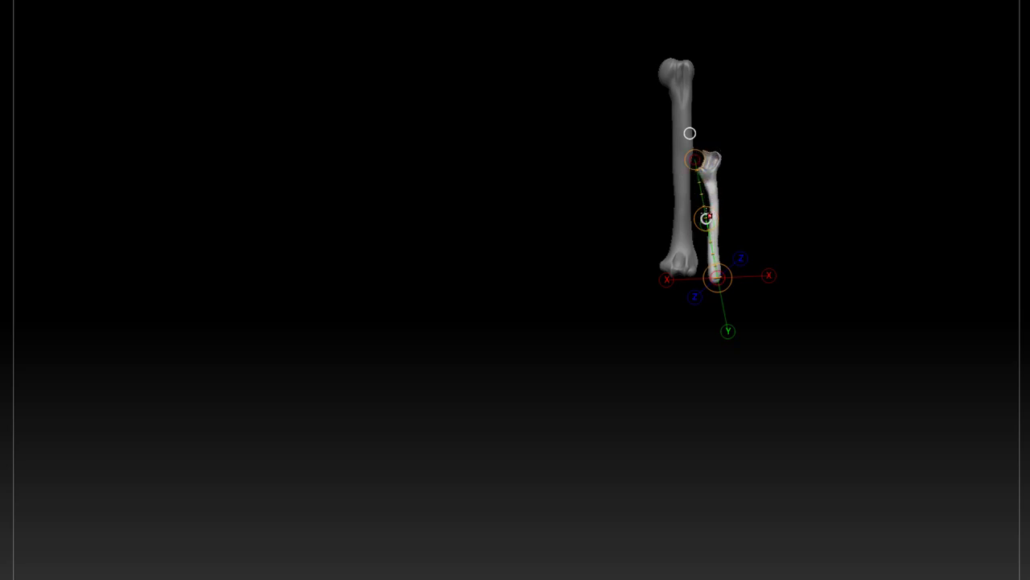
Lengthen the ulna slightly and set it back below the elbow, undoing the last extra transform.
{"action": "mouse_move", "coordinate": [707, 216]}
{"action": "left_mouse_down"}
{"action": "mouse_move", "coordinate": [705, 187]}
{"action": "mouse_move", "coordinate": [703, 201]}
{"action": "left_mouse_up"}
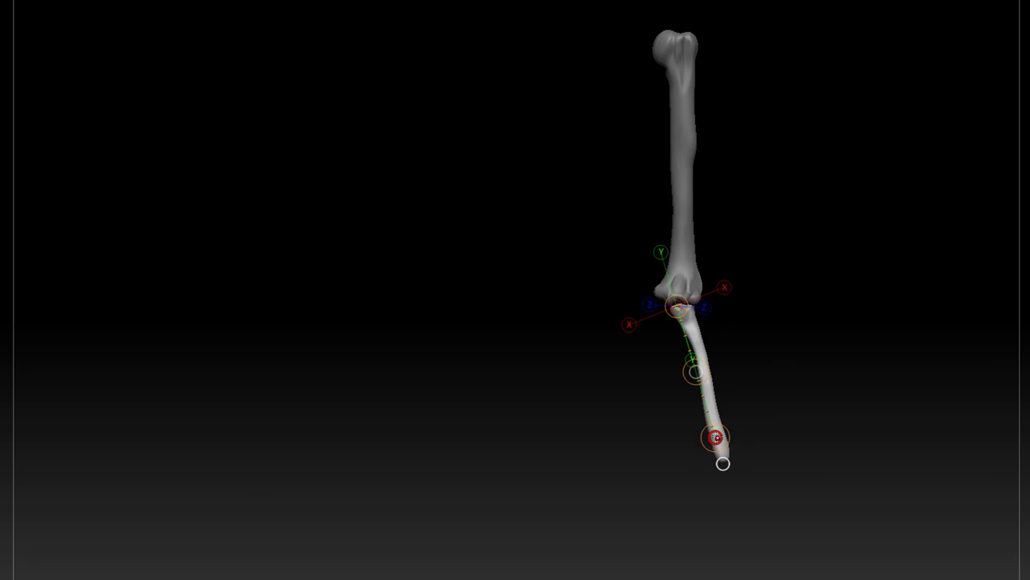
{"action": "left_click_drag", "start_coordinate": [726, 435], "coordinate": [771, 425]}
{"action": "key", "text": "ctrl+z"}
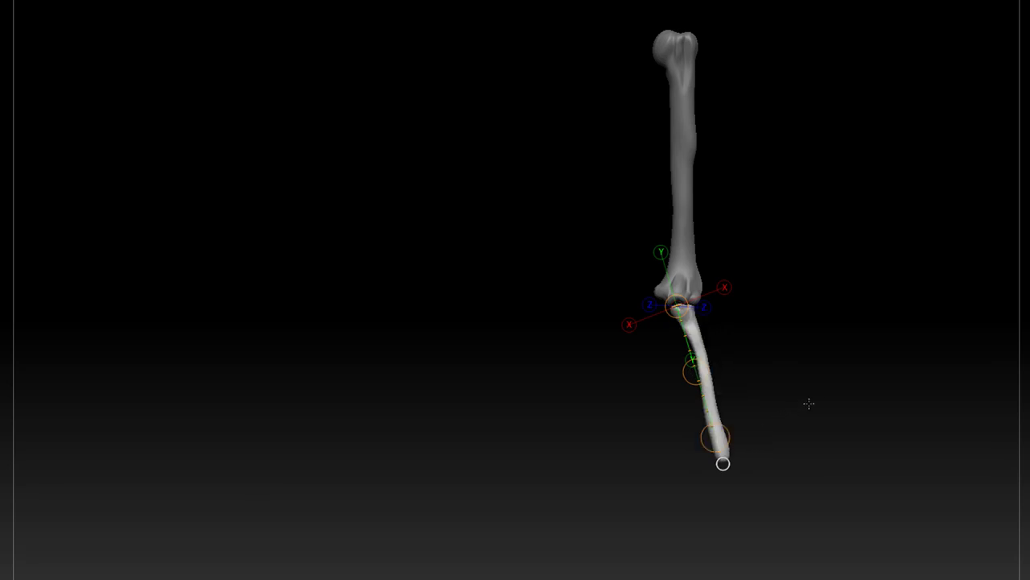